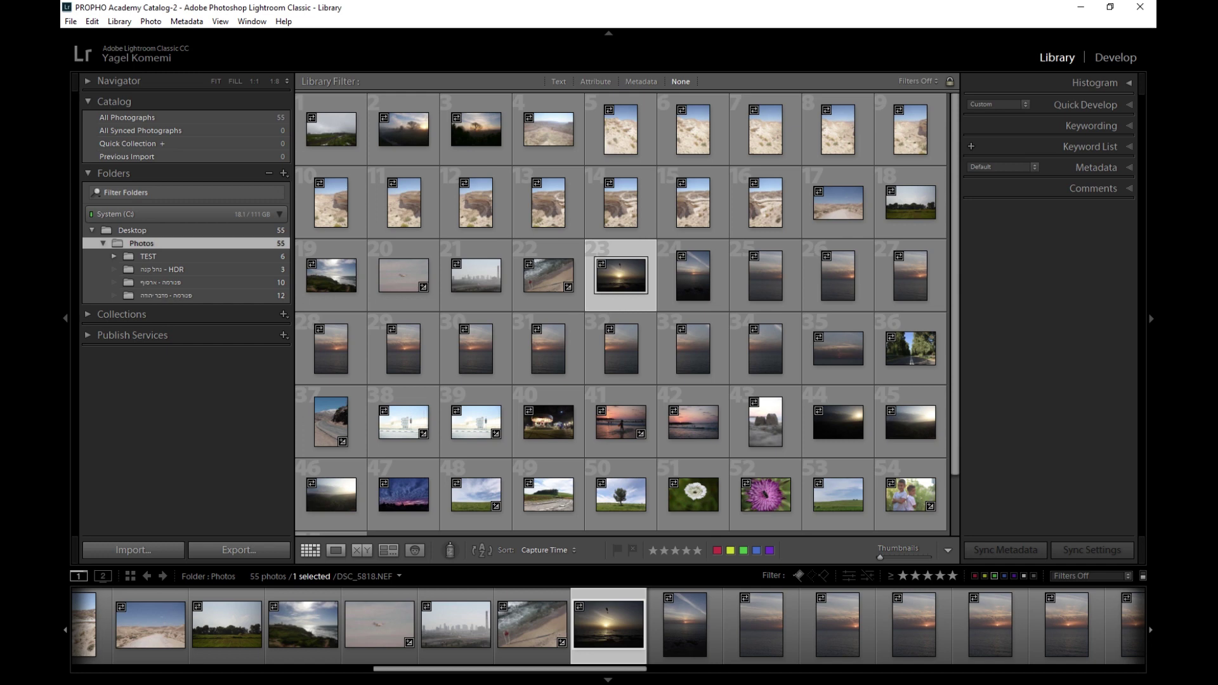
Select the first photo, DSC_4615, and bring up the toolbar options list.
{"action": "left_click", "coordinate": [346, 136]}
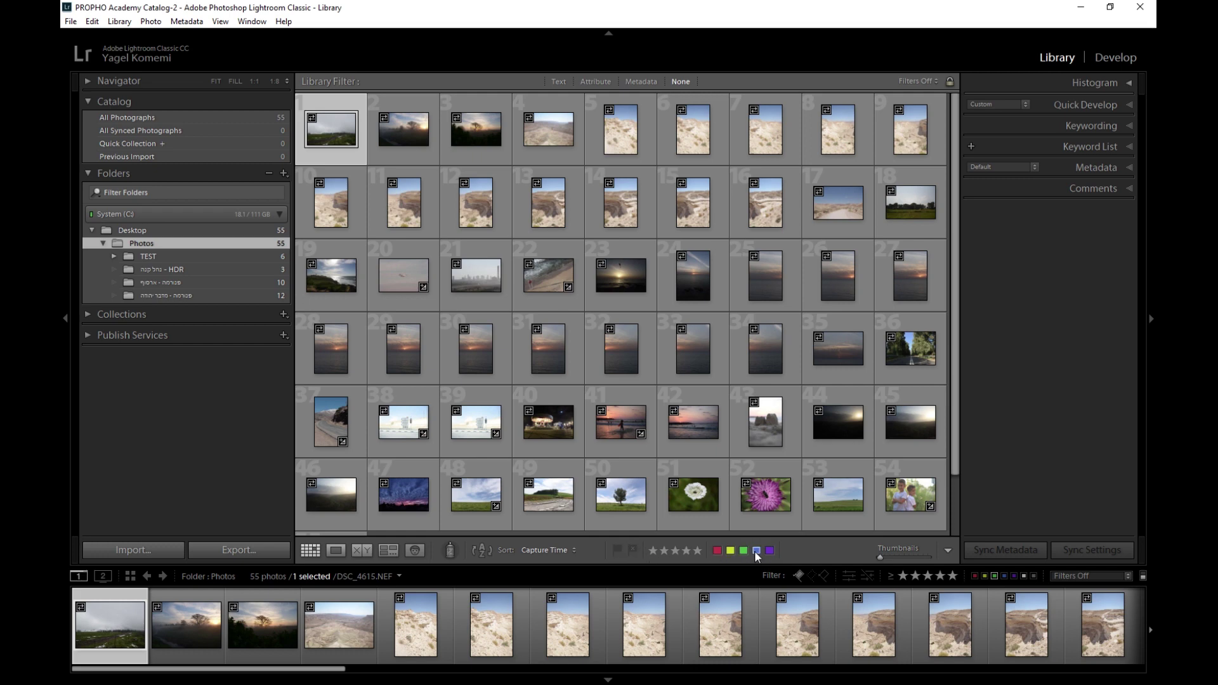
{"action": "left_click", "coordinate": [947, 550]}
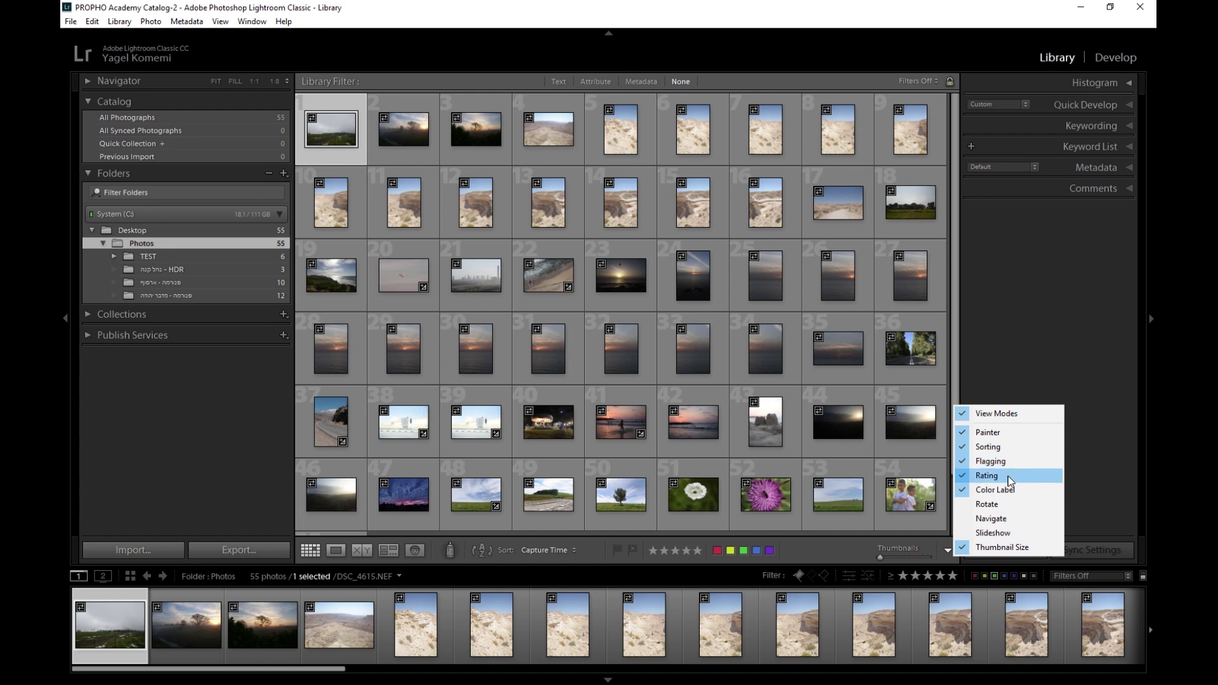
{"action": "left_click", "coordinate": [790, 549]}
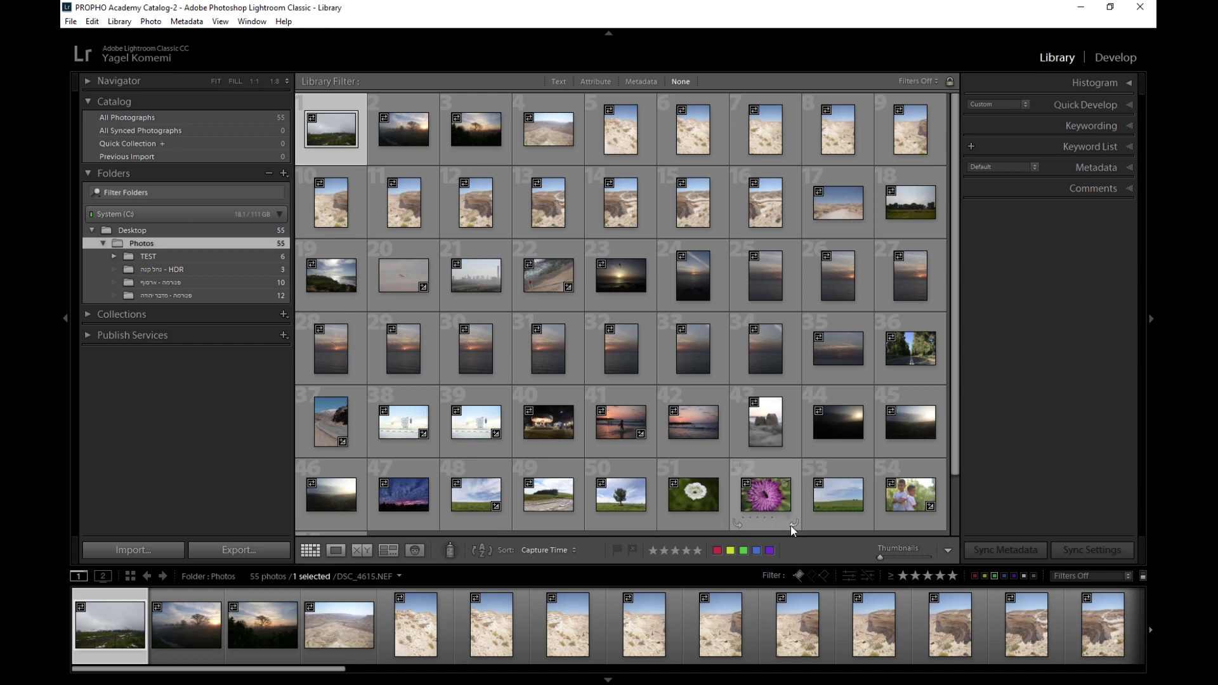
{"action": "mouse_move", "coordinate": [361, 138]}
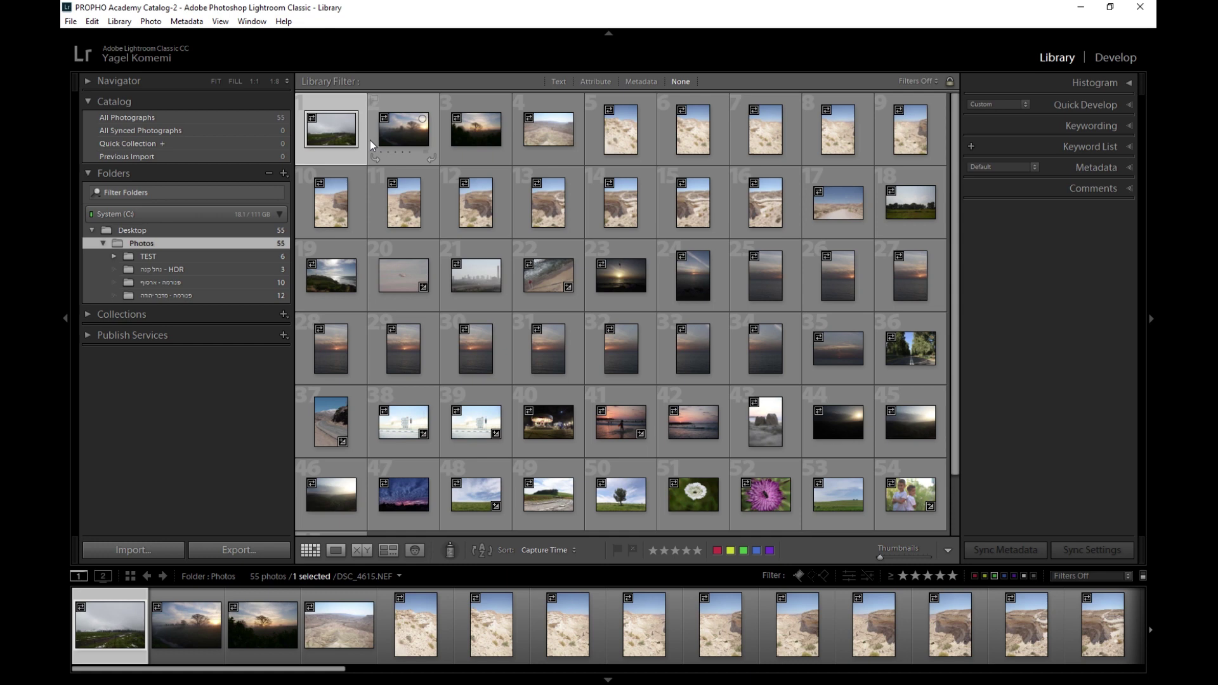
{"action": "double_click", "coordinate": [335, 137]}
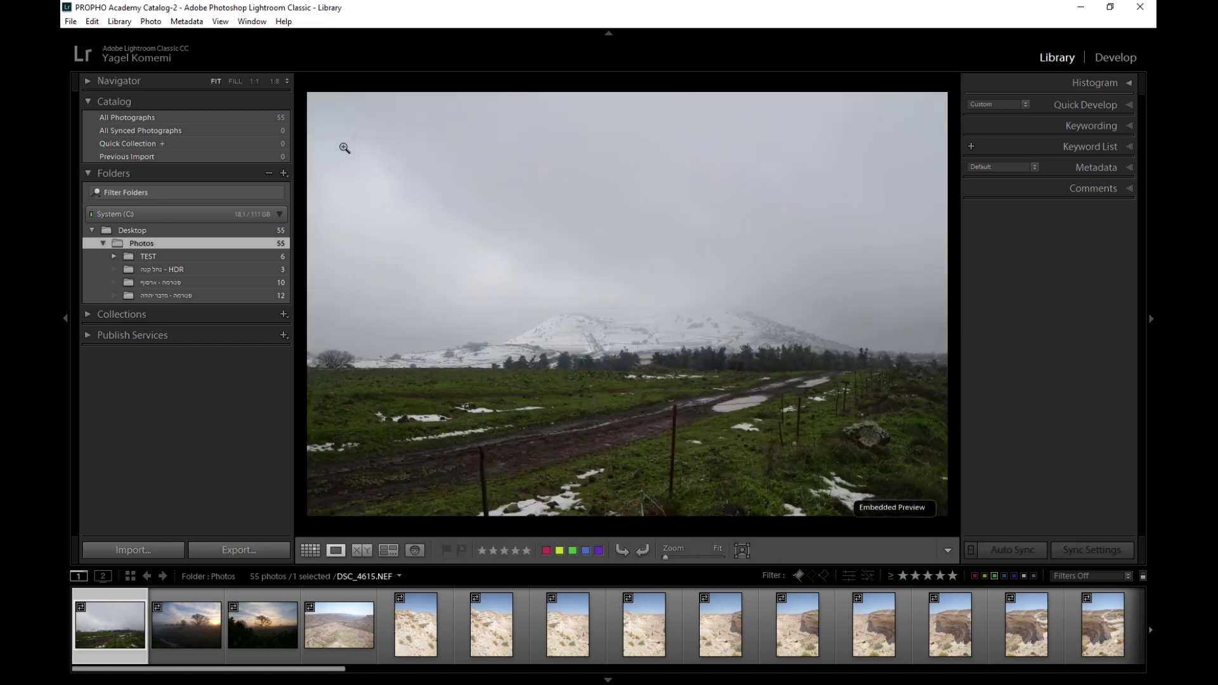
{"action": "key", "text": "g"}
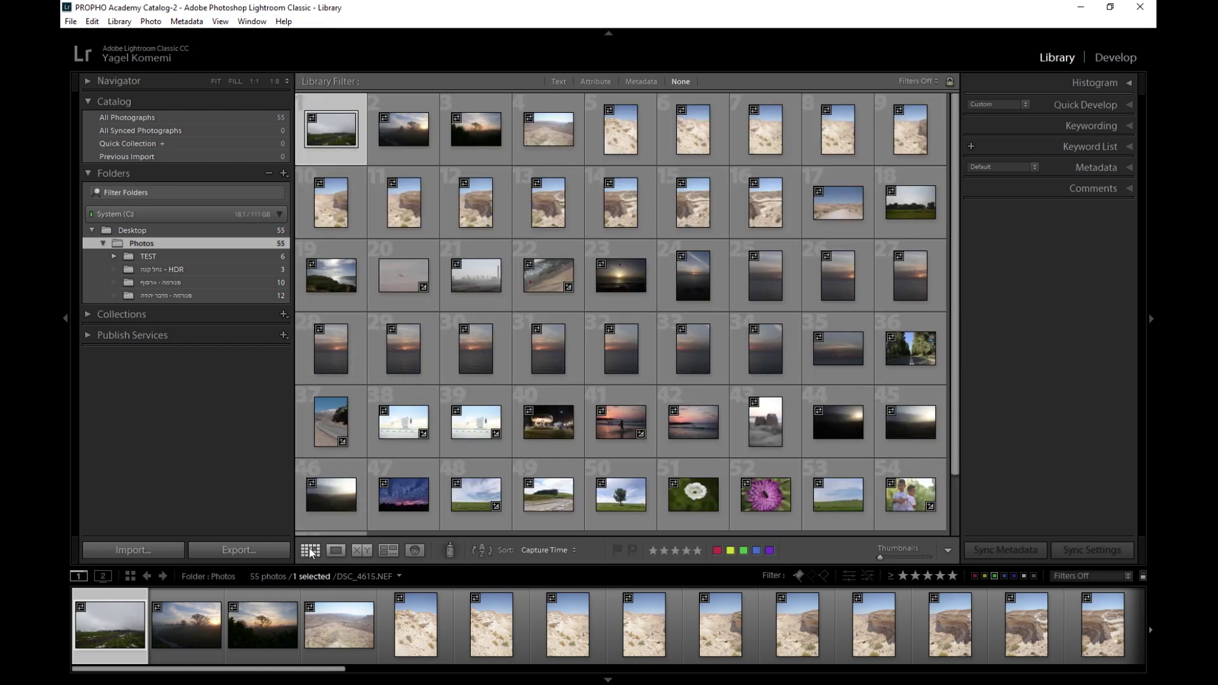
{"action": "left_click", "coordinate": [401, 150]}
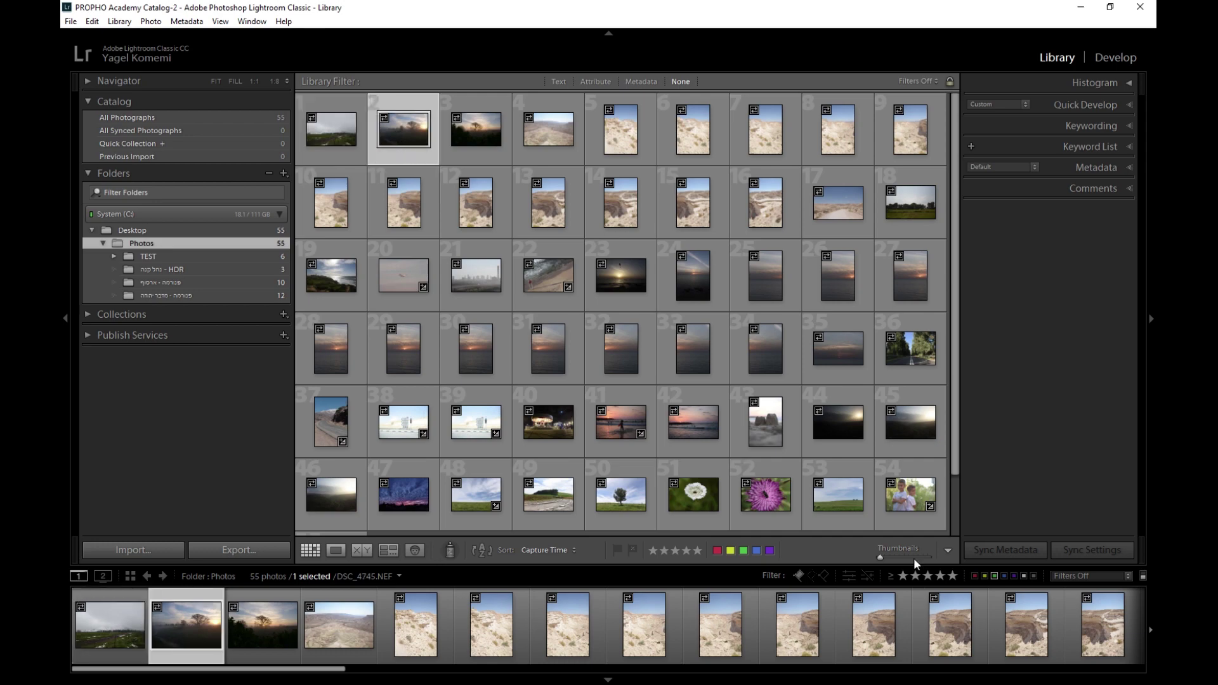
{"action": "mouse_move", "coordinate": [882, 557]}
{"action": "left_mouse_down"}
{"action": "mouse_move", "coordinate": [908, 558]}
{"action": "mouse_move", "coordinate": [889, 553]}
{"action": "left_mouse_up"}
{"action": "left_click", "coordinate": [326, 138]}
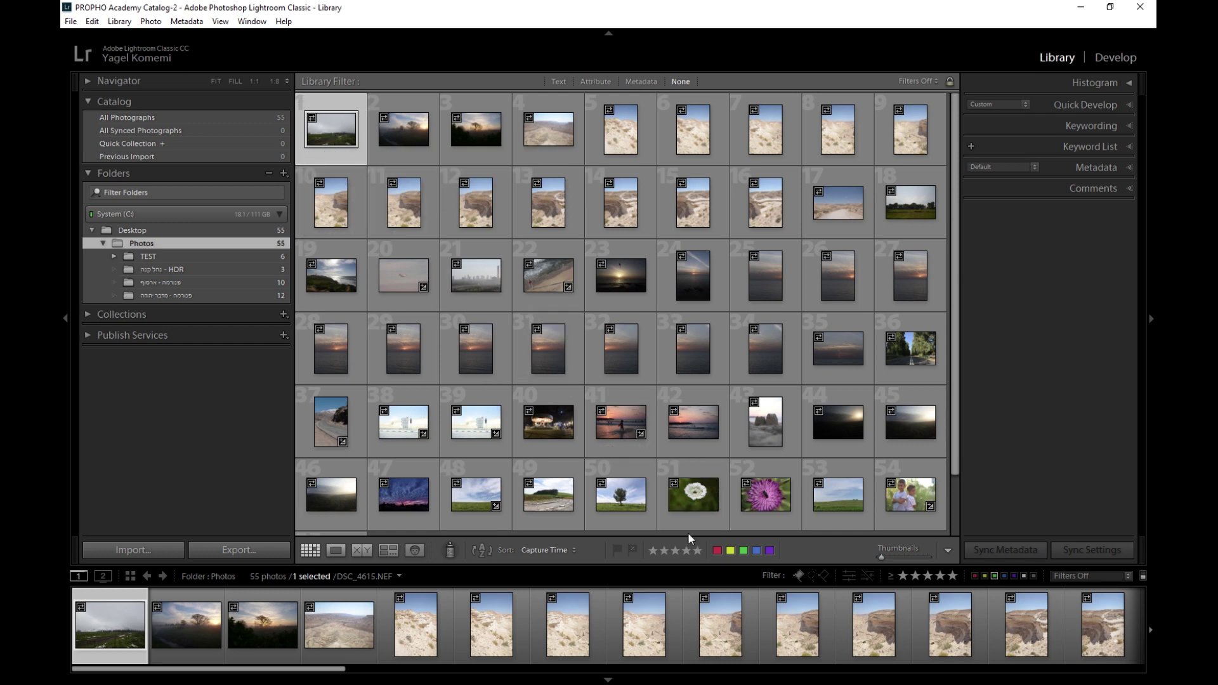
{"action": "left_click", "coordinate": [698, 550]}
{"action": "left_click", "coordinate": [401, 132]}
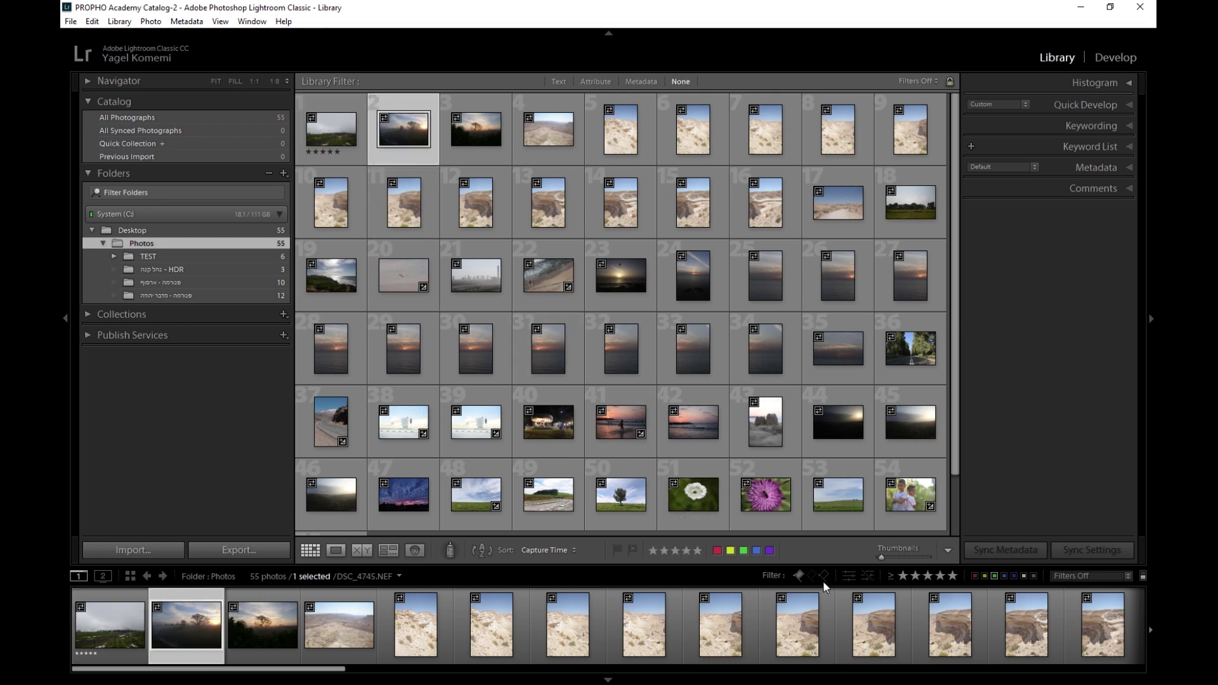
{"action": "left_click", "coordinate": [653, 551]}
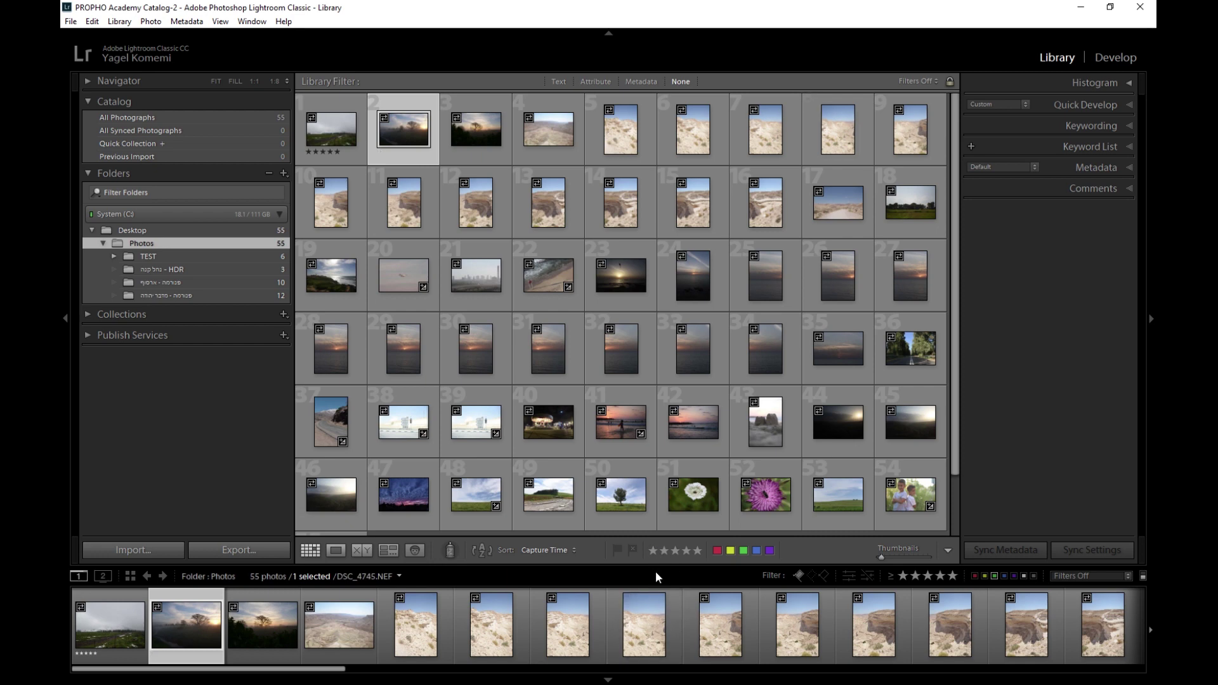
{"action": "left_click", "coordinate": [331, 127]}
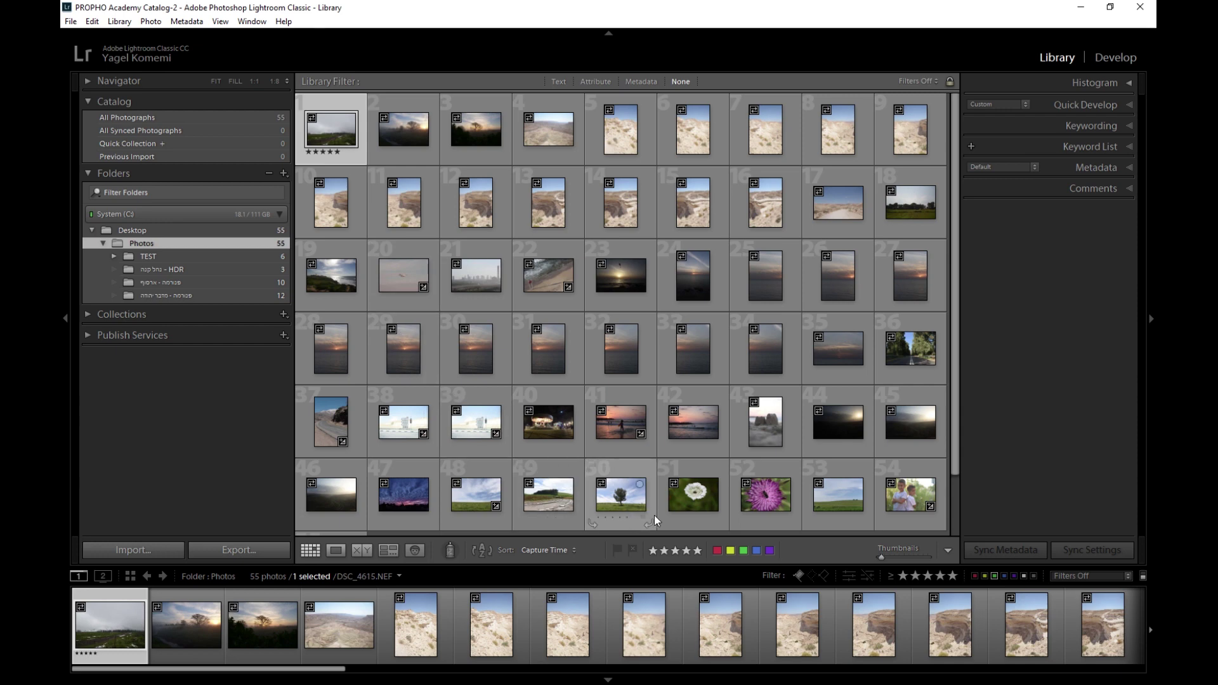
{"action": "left_click", "coordinate": [698, 549]}
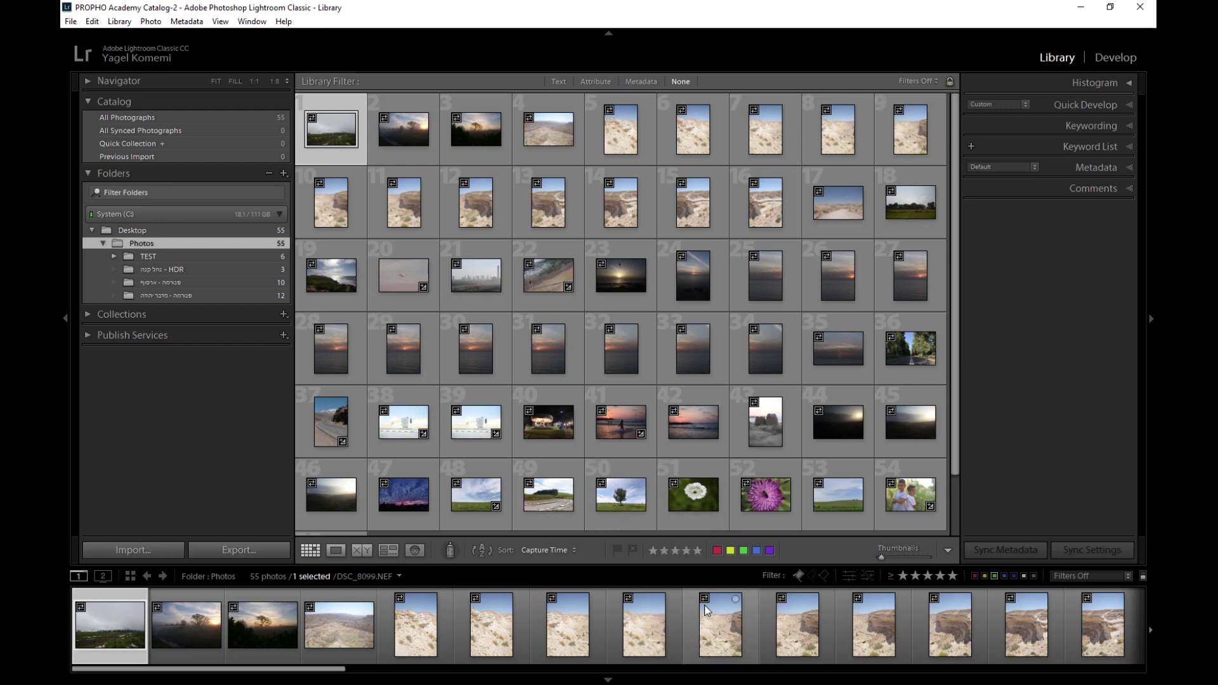
{"action": "left_click", "coordinate": [718, 550]}
{"action": "left_click", "coordinate": [377, 153]}
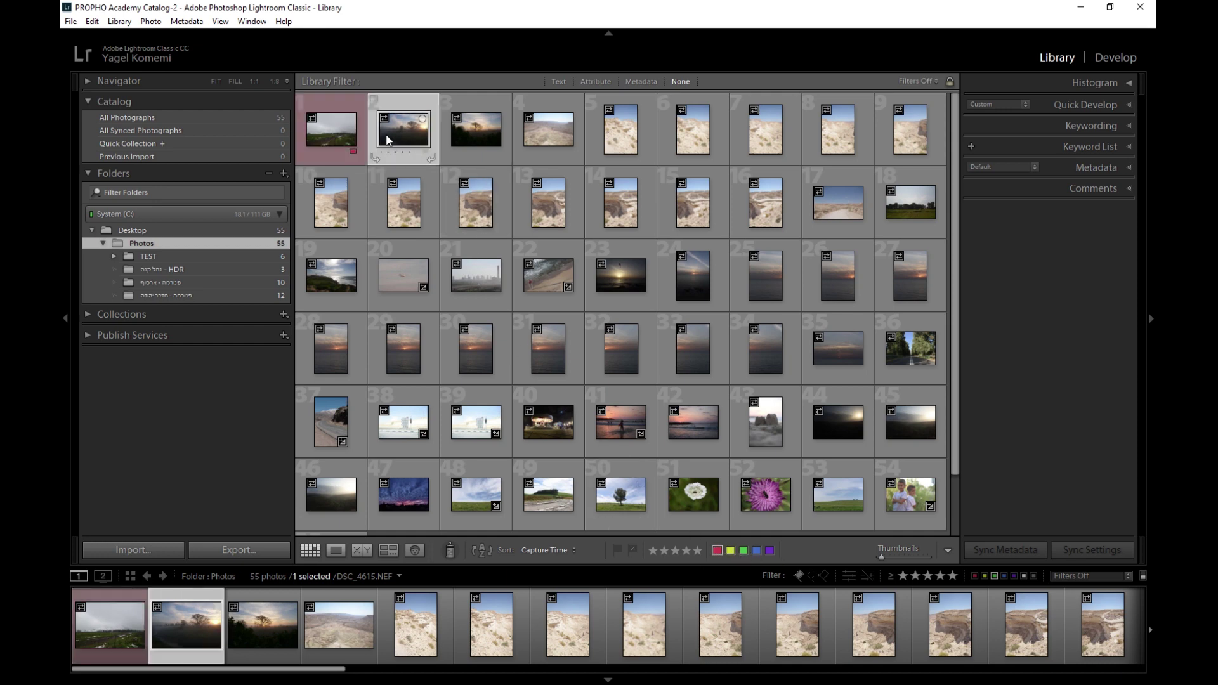
{"action": "left_click", "coordinate": [731, 551]}
{"action": "left_click", "coordinate": [476, 133]}
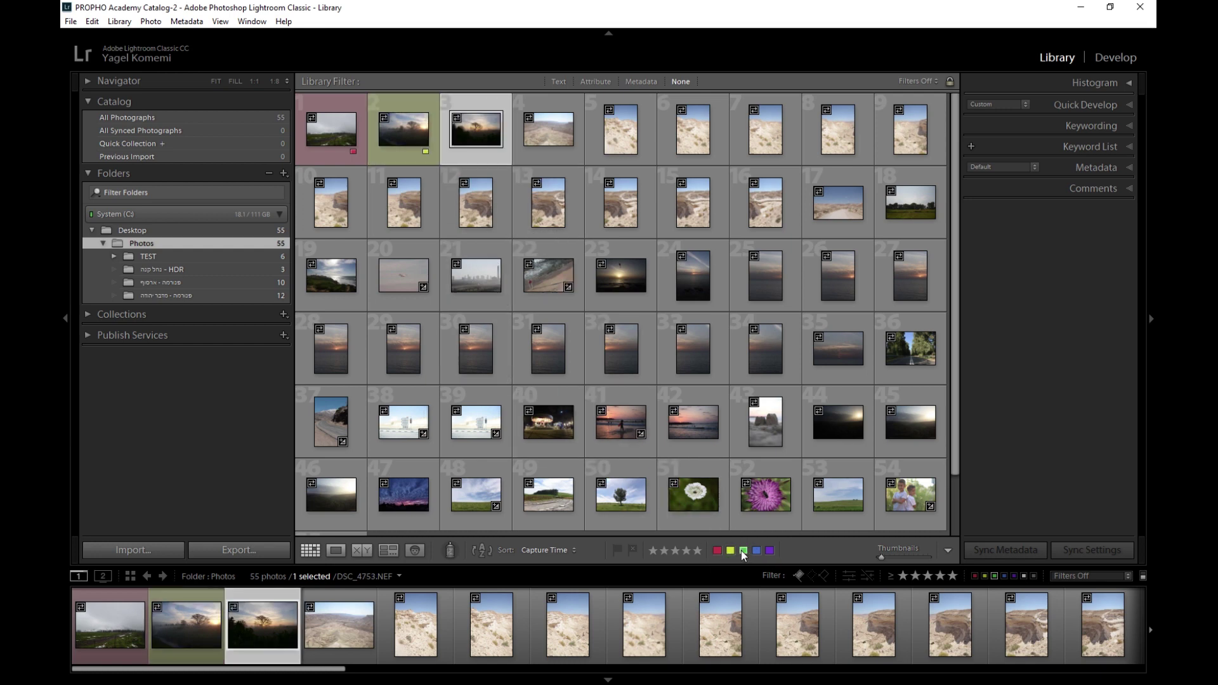
{"action": "left_click", "coordinate": [737, 551]}
{"action": "left_click", "coordinate": [482, 214]}
{"action": "left_click", "coordinate": [470, 122]}
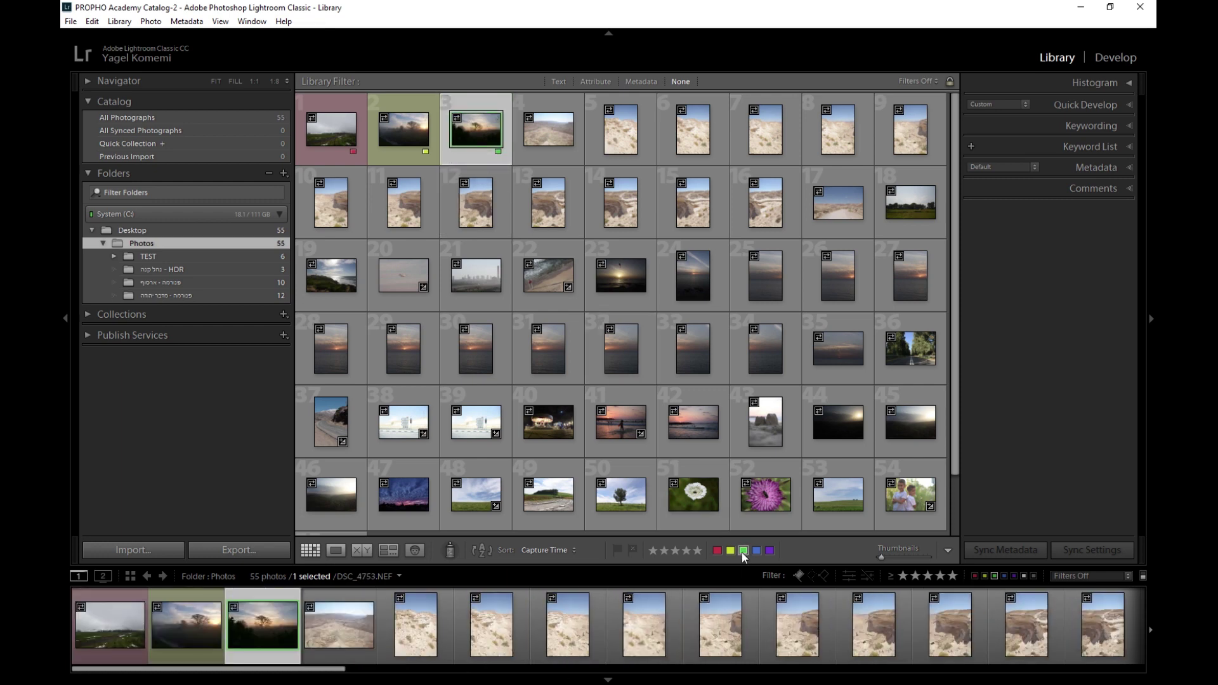
{"action": "left_click", "coordinate": [405, 151]}
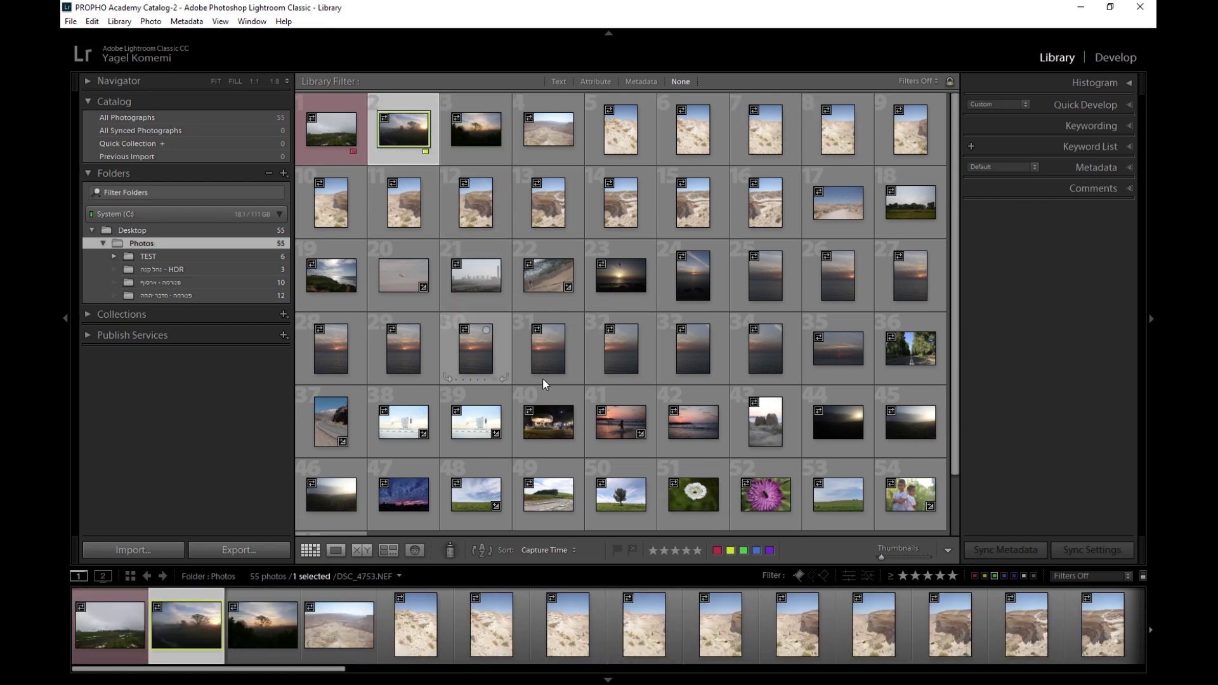
{"action": "left_click", "coordinate": [315, 132]}
{"action": "left_click", "coordinate": [716, 550]}
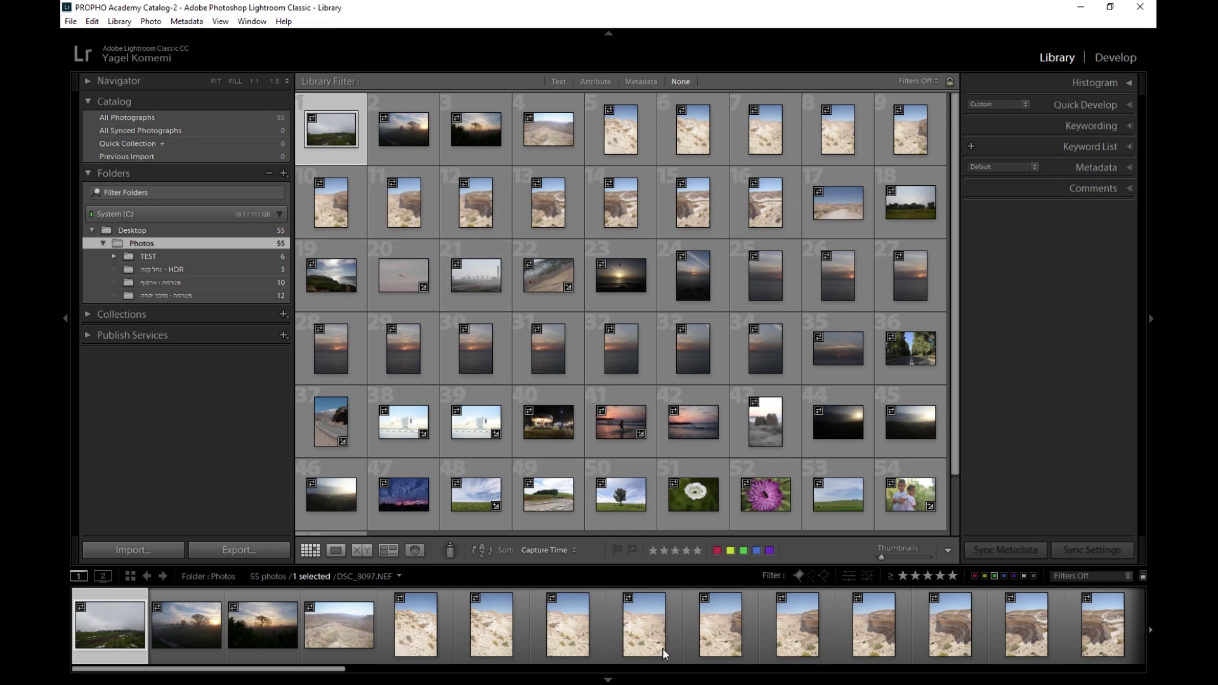
{"action": "left_click", "coordinate": [617, 551]}
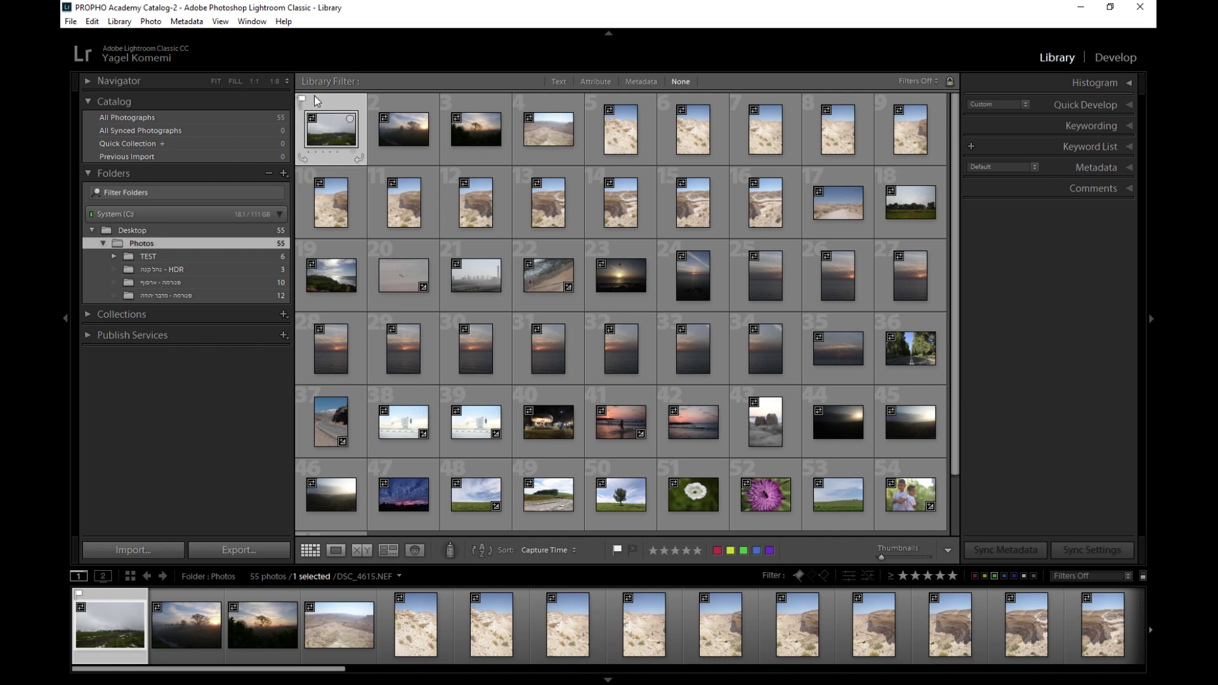
{"action": "left_click", "coordinate": [404, 142]}
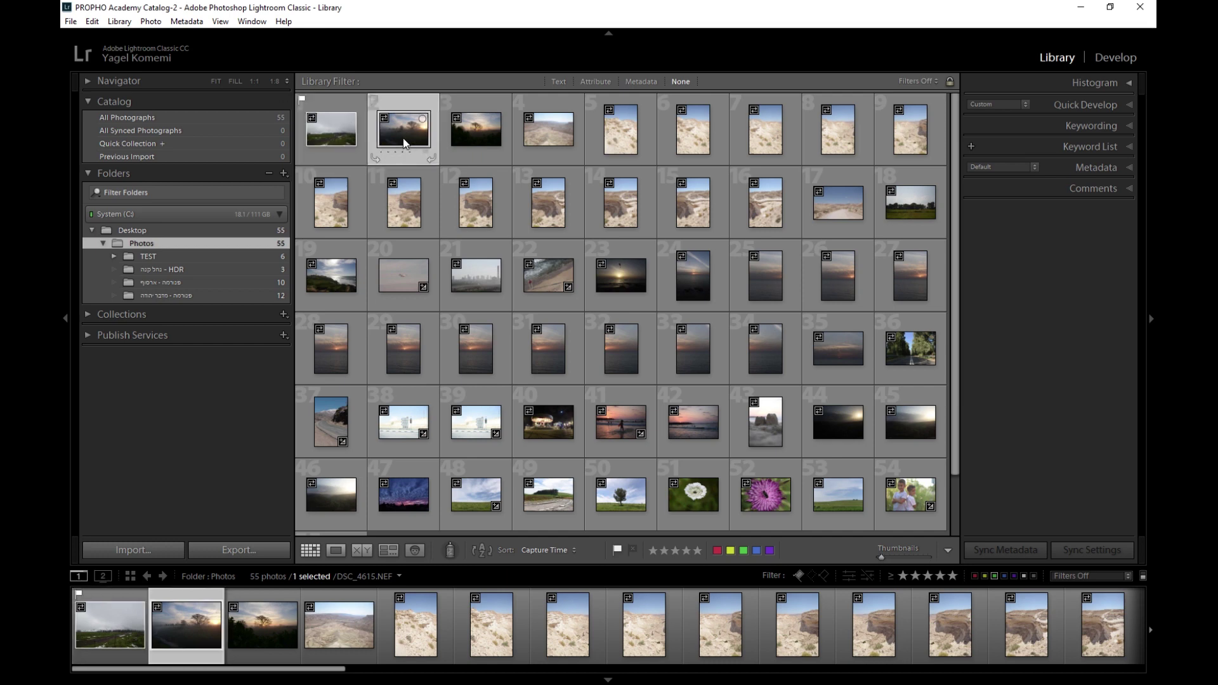
{"action": "left_click", "coordinate": [631, 549]}
{"action": "left_click", "coordinate": [482, 142]}
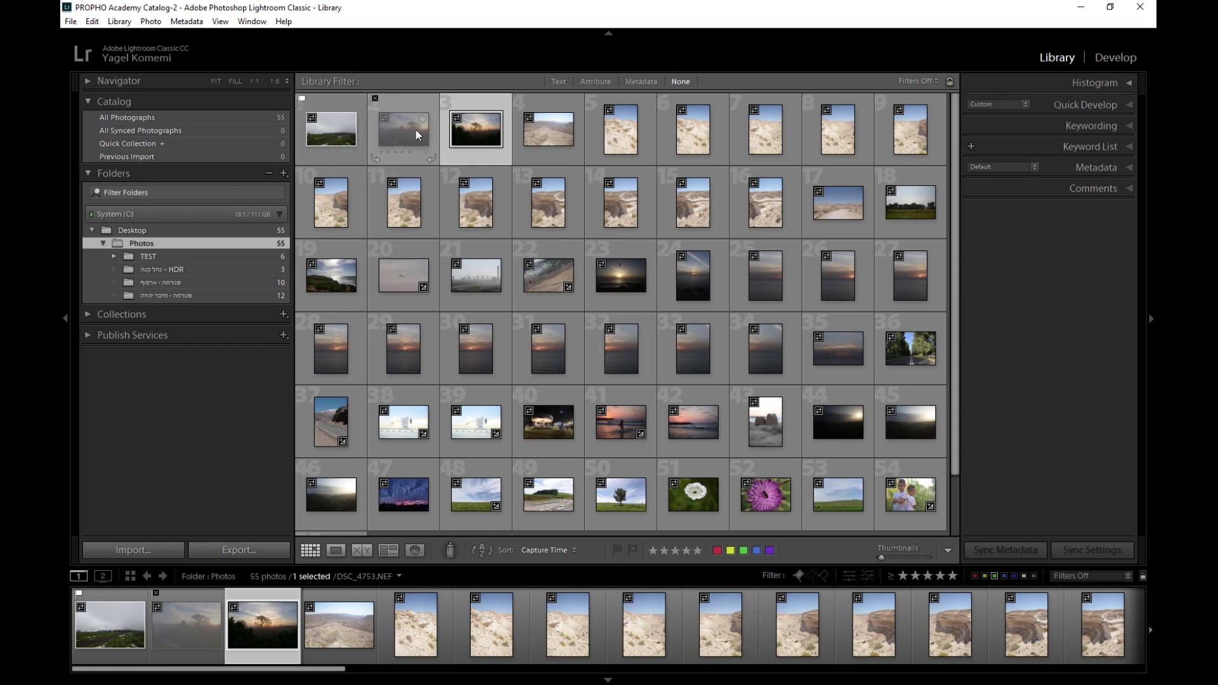
{"action": "left_click", "coordinate": [326, 138]}
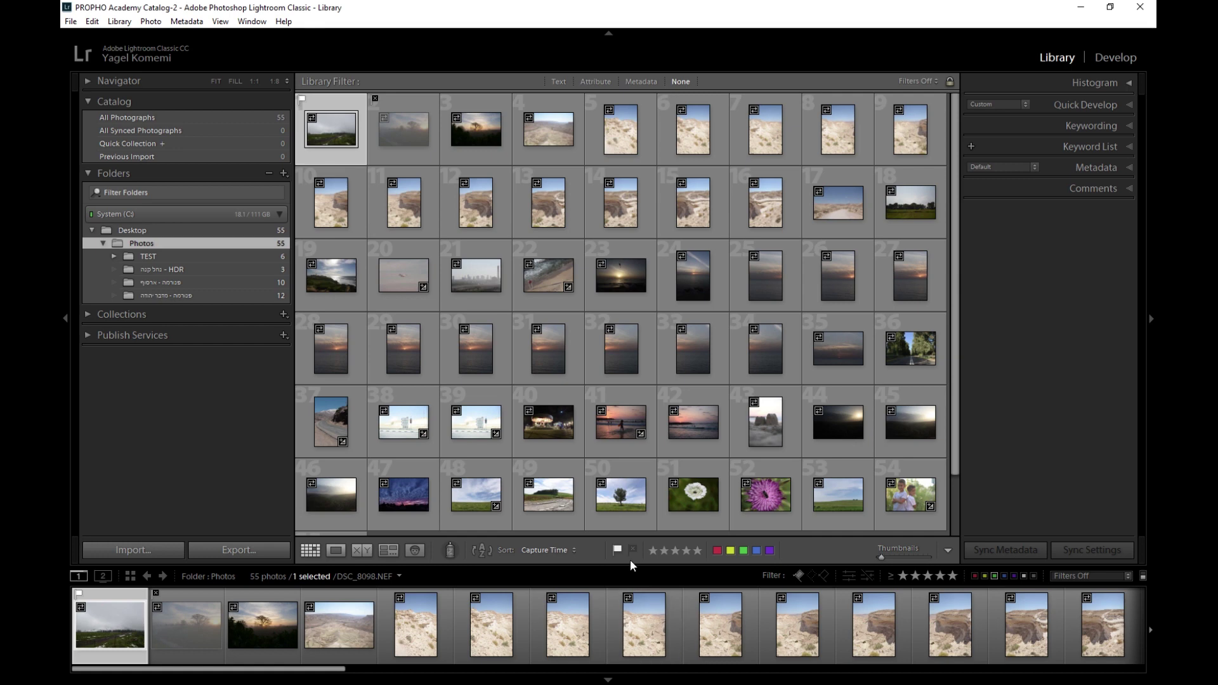
{"action": "left_click", "coordinate": [394, 120]}
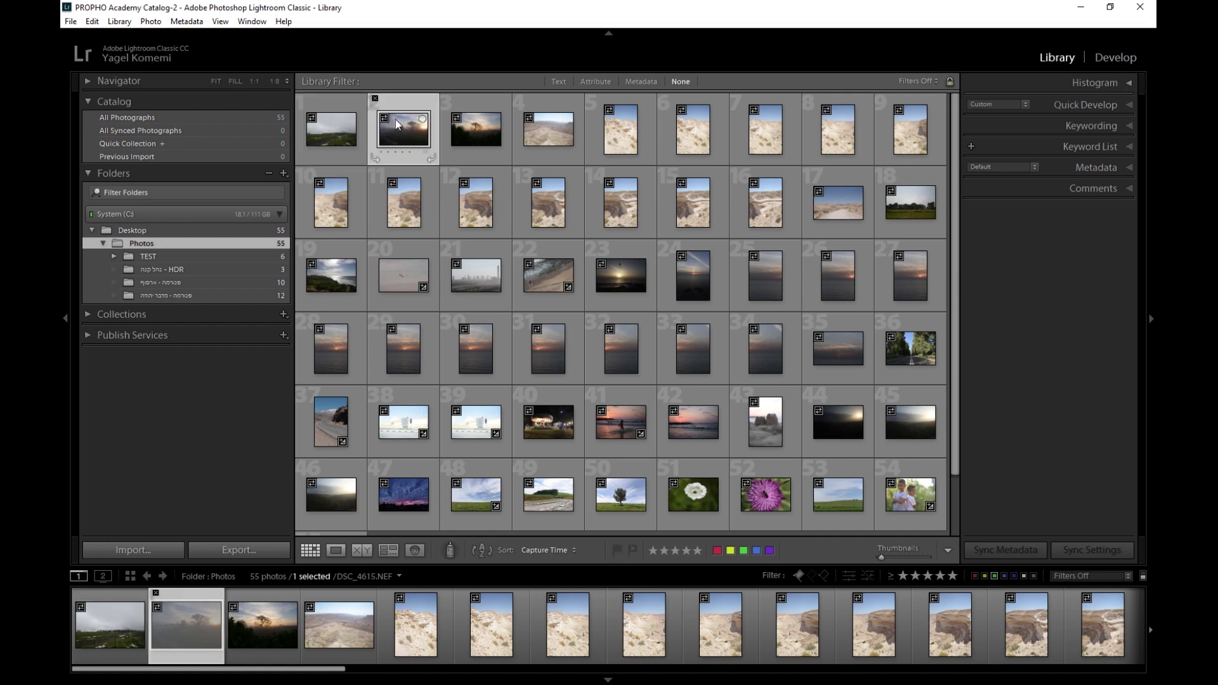
{"action": "left_click", "coordinate": [633, 552]}
{"action": "left_click", "coordinate": [337, 136]}
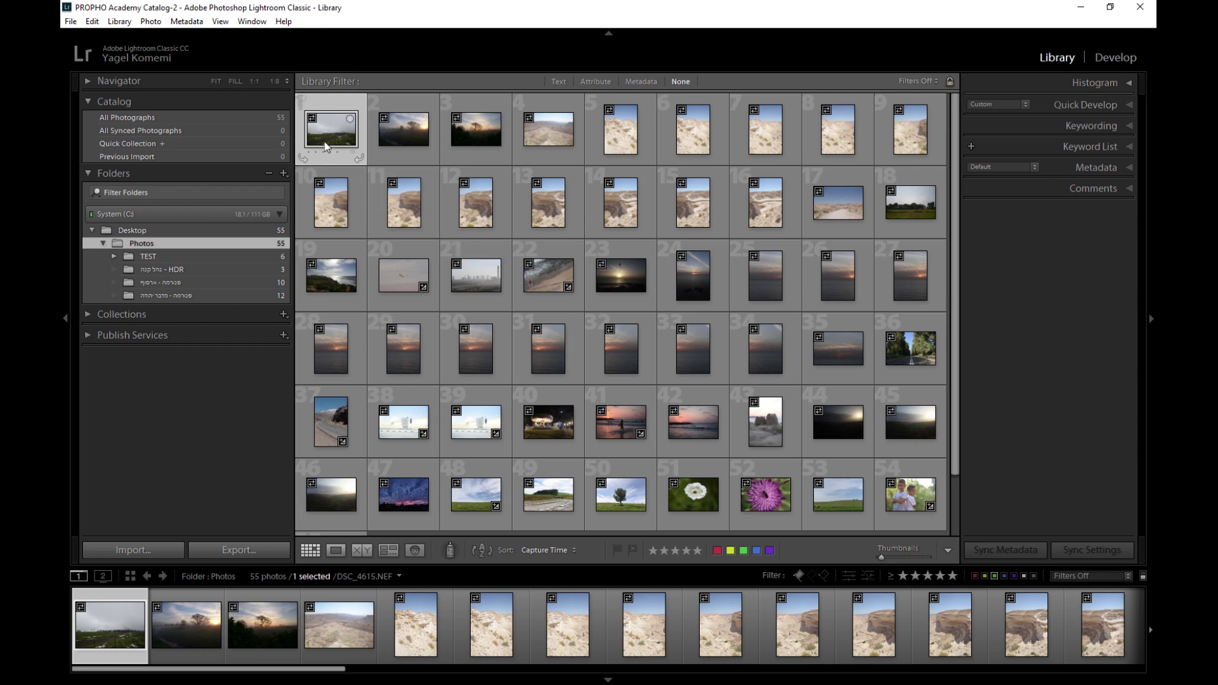
Raise DSC_4615's rating from one to five stars, clear it to unrated, then select DSC_4745.
{"action": "key", "text": "1"}
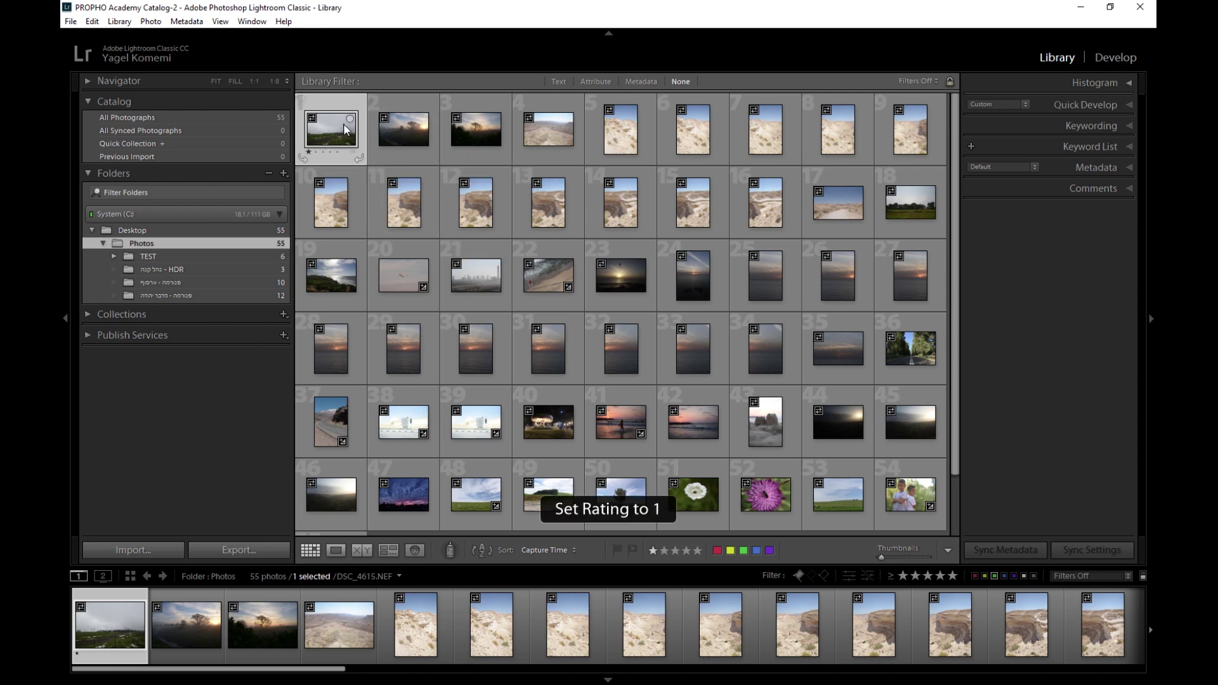
{"action": "key", "text": "2"}
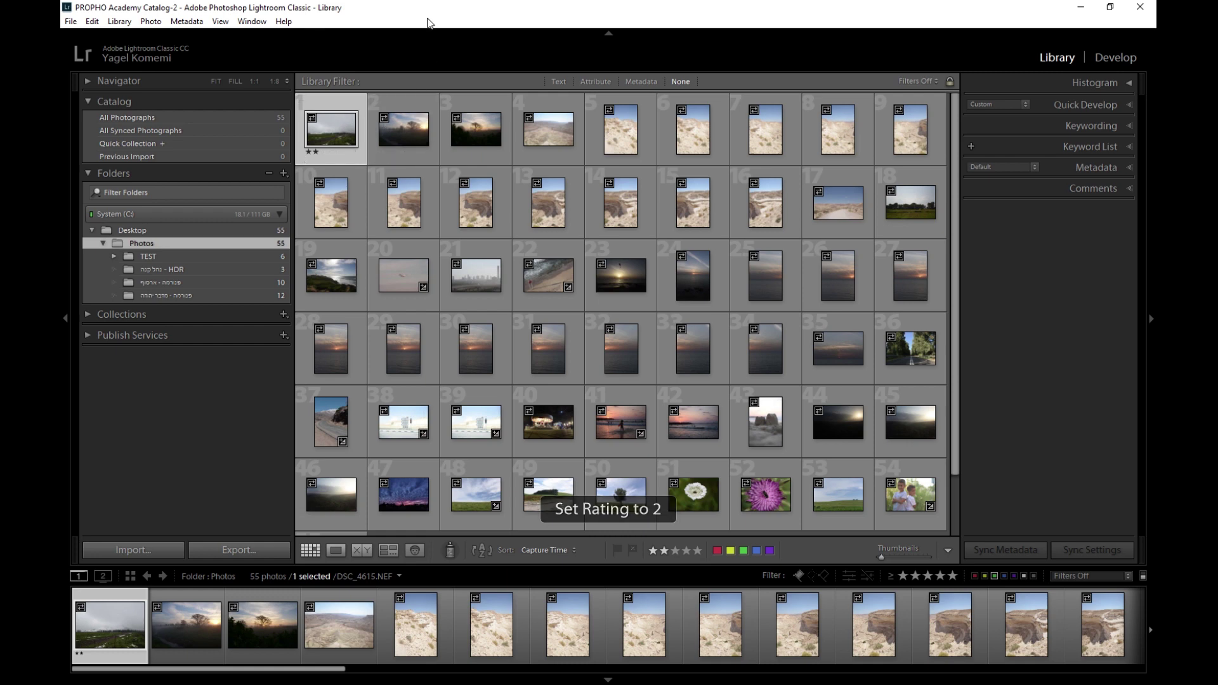
{"action": "key", "text": "3"}
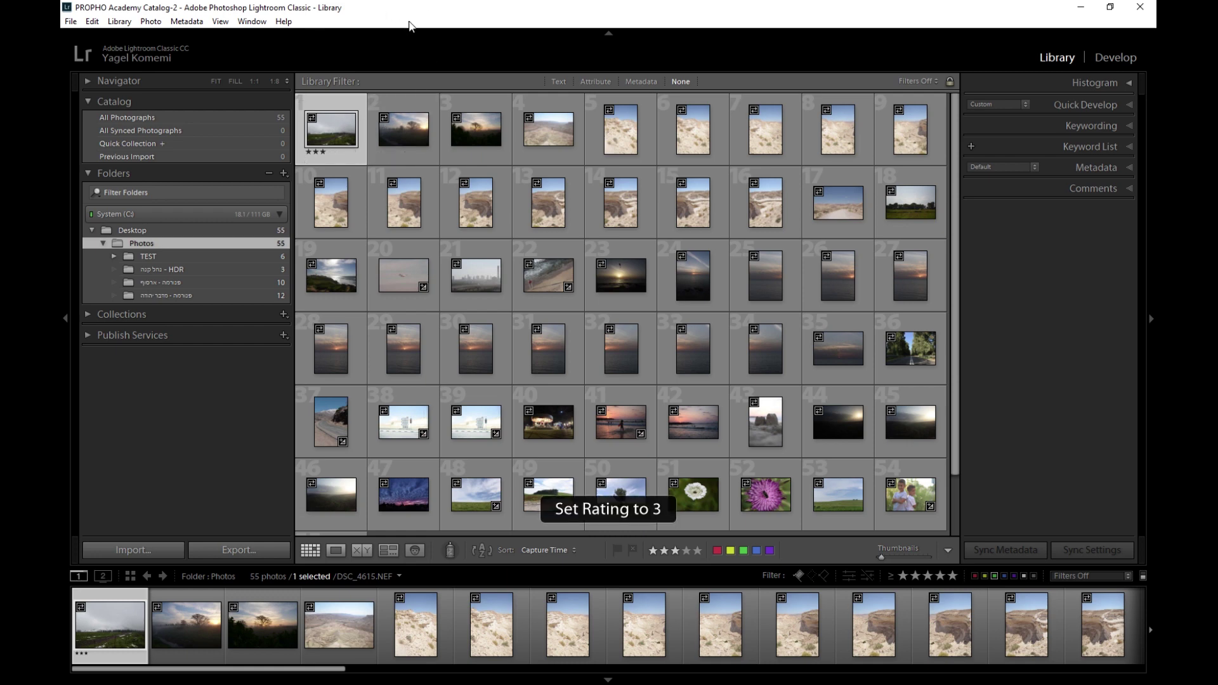
{"action": "key", "text": "5"}
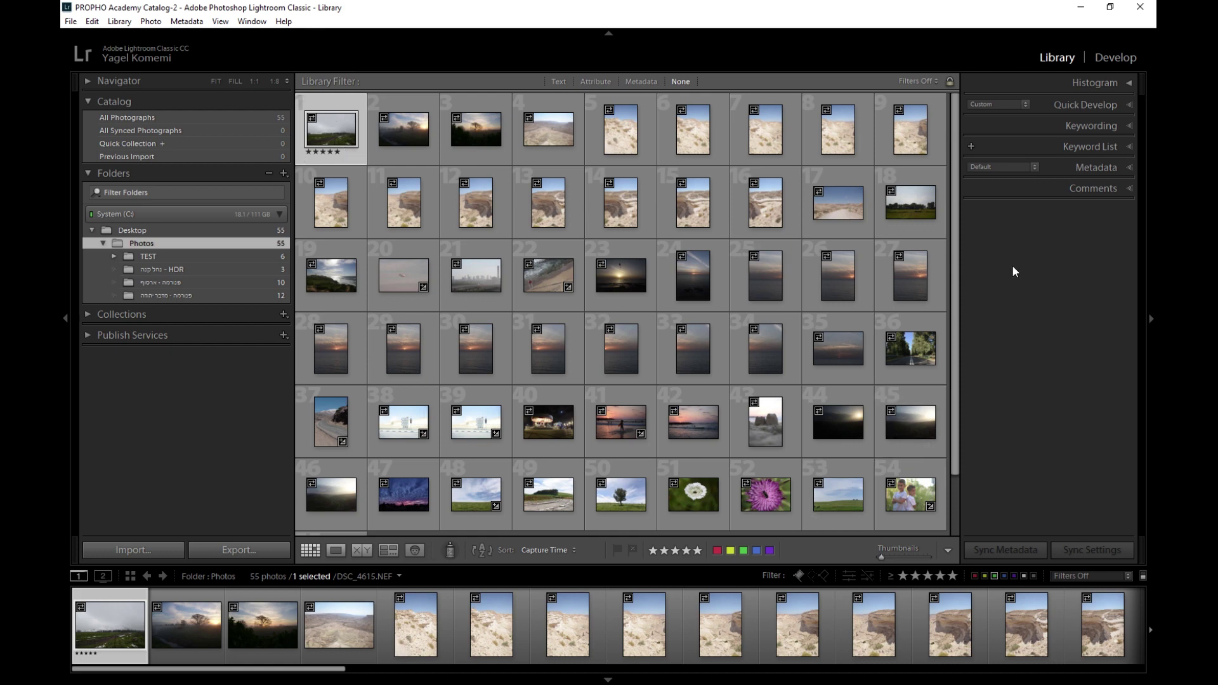
{"action": "key", "text": "0"}
{"action": "left_click", "coordinate": [413, 131]}
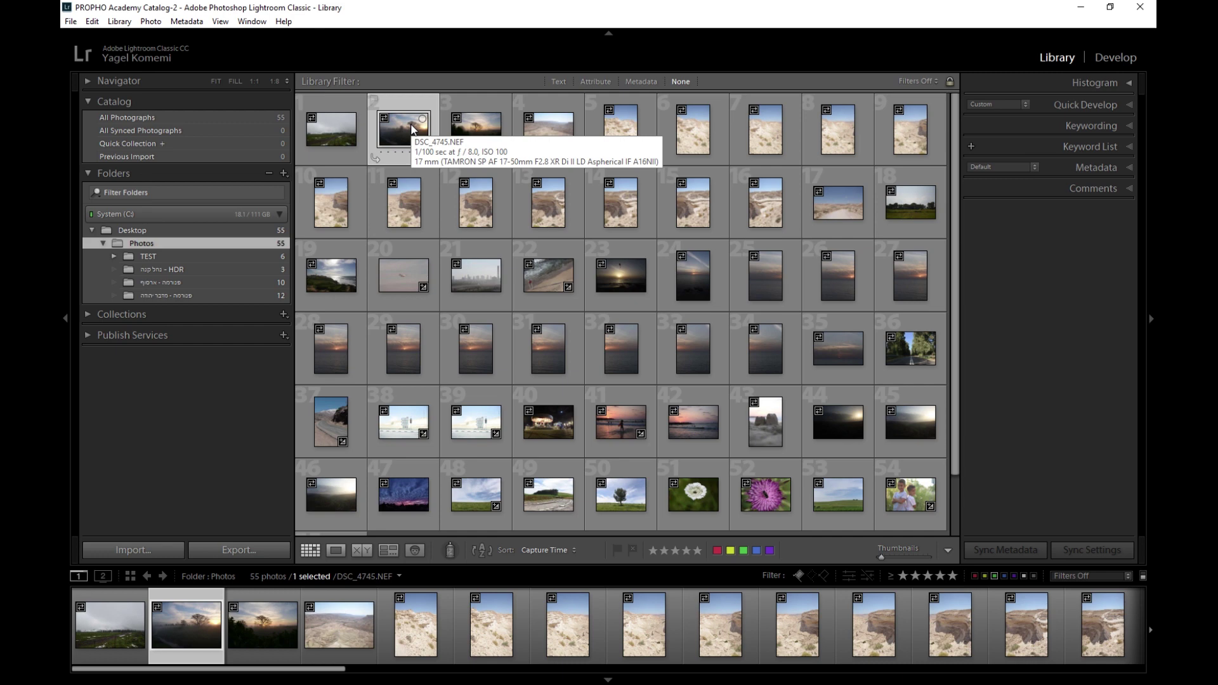
Give photos 2–5 red, green, blue and yellow colour labels.
{"action": "key", "text": "6"}
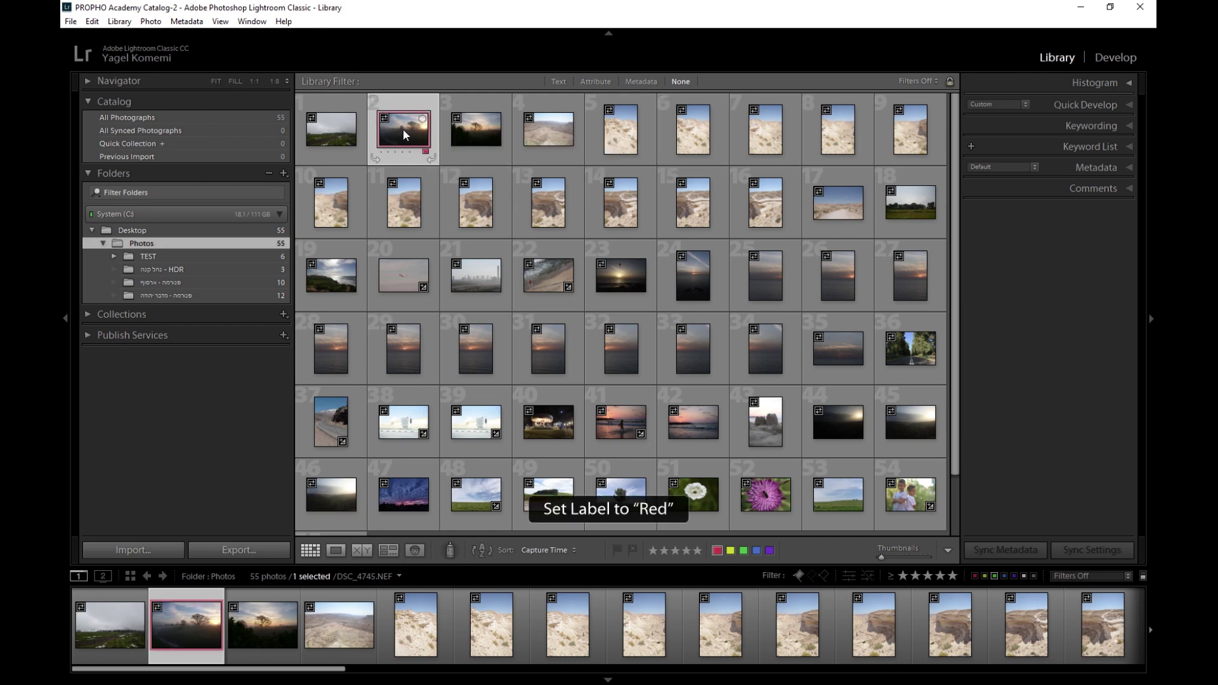
{"action": "left_click", "coordinate": [487, 132]}
{"action": "key", "text": "8"}
{"action": "left_click", "coordinate": [542, 137]}
{"action": "key", "text": "9"}
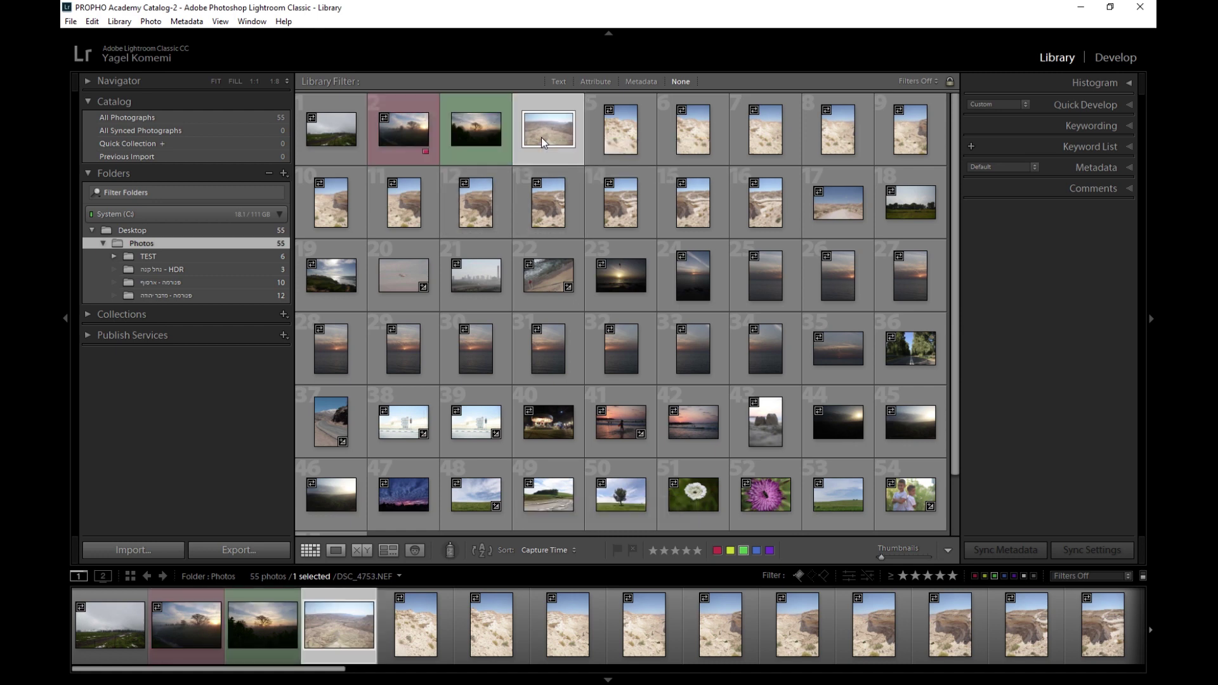
{"action": "left_click", "coordinate": [626, 146]}
{"action": "key", "text": "7"}
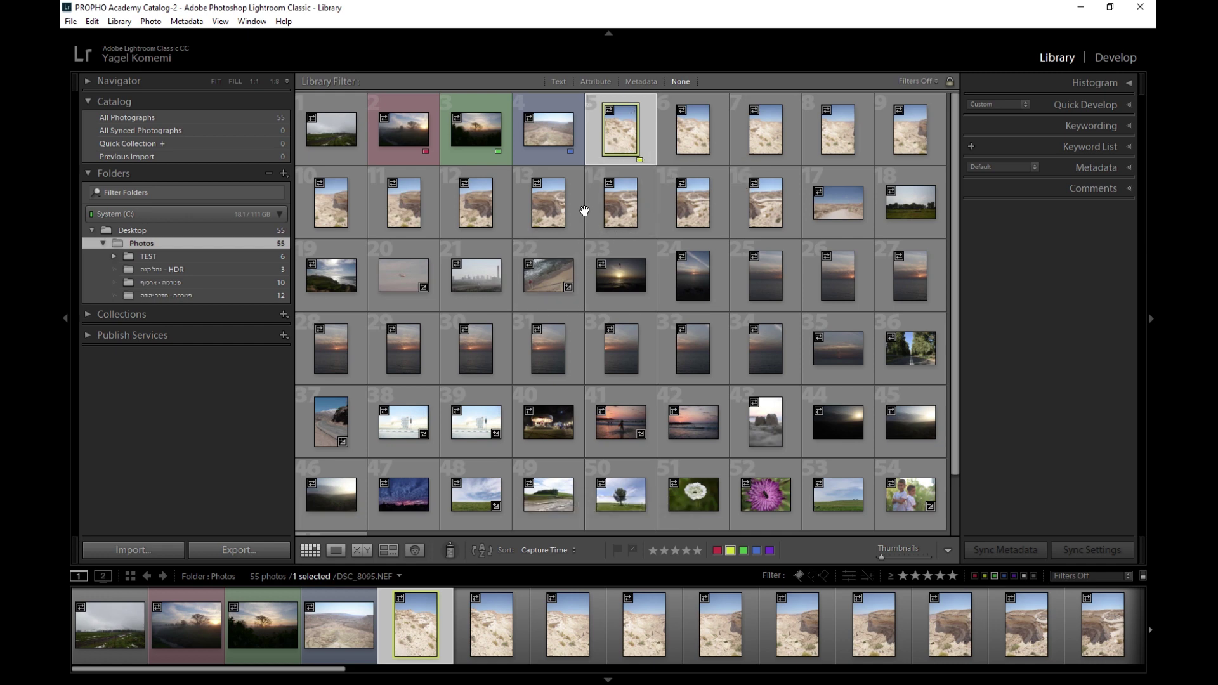
Remove the labels from photos 5 back to 2, then flag the first photo as a pick.
{"action": "key", "text": "7"}
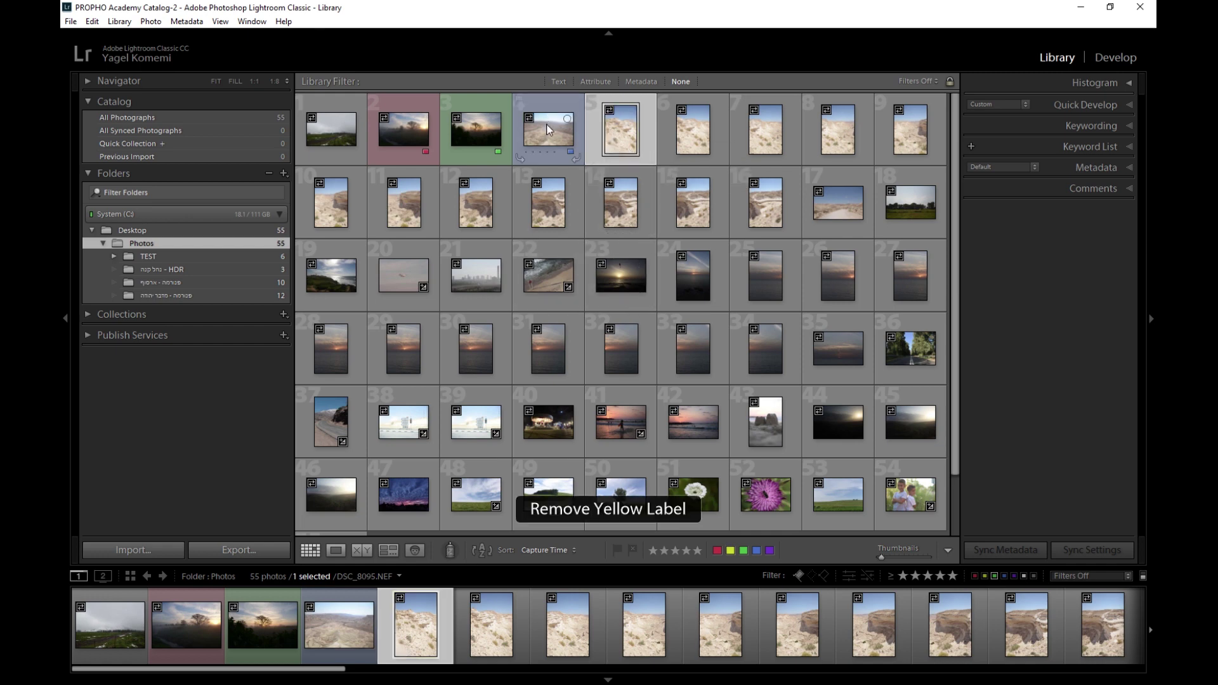
{"action": "left_click", "coordinate": [550, 133]}
{"action": "key", "text": "9"}
{"action": "left_click", "coordinate": [467, 145]}
{"action": "key", "text": "6"}
{"action": "key", "text": "6"}
{"action": "key", "text": "8"}
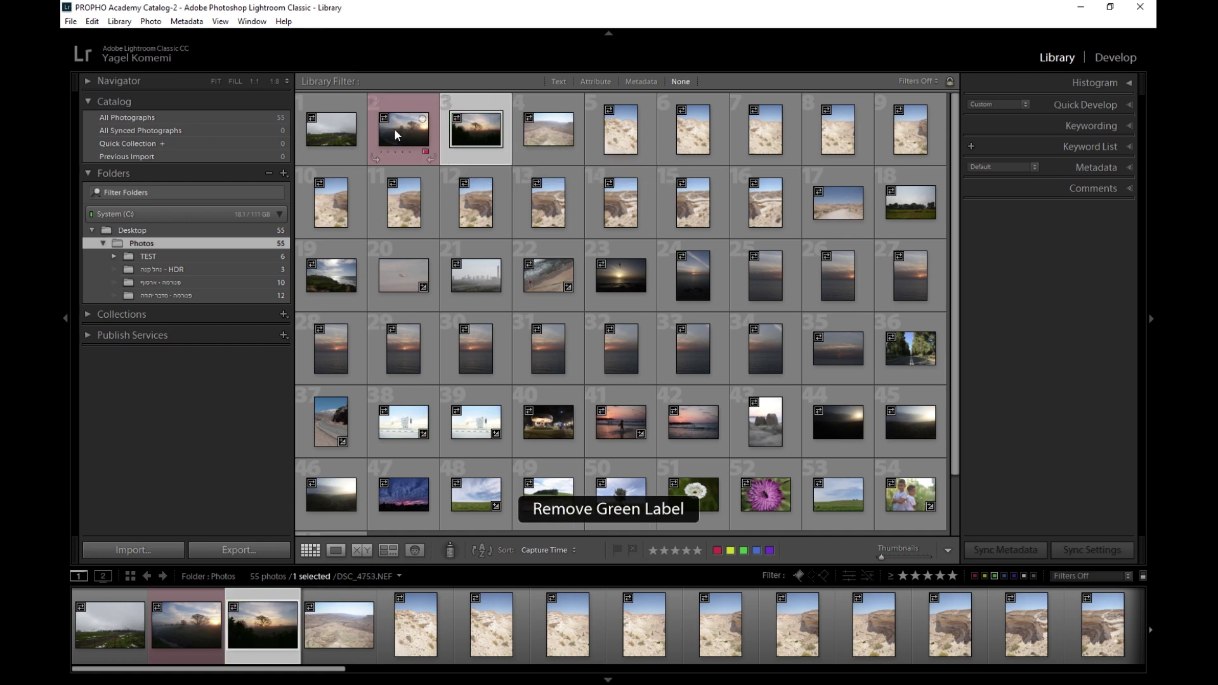
{"action": "left_click", "coordinate": [394, 128]}
{"action": "key", "text": "8"}
{"action": "key", "text": "8"}
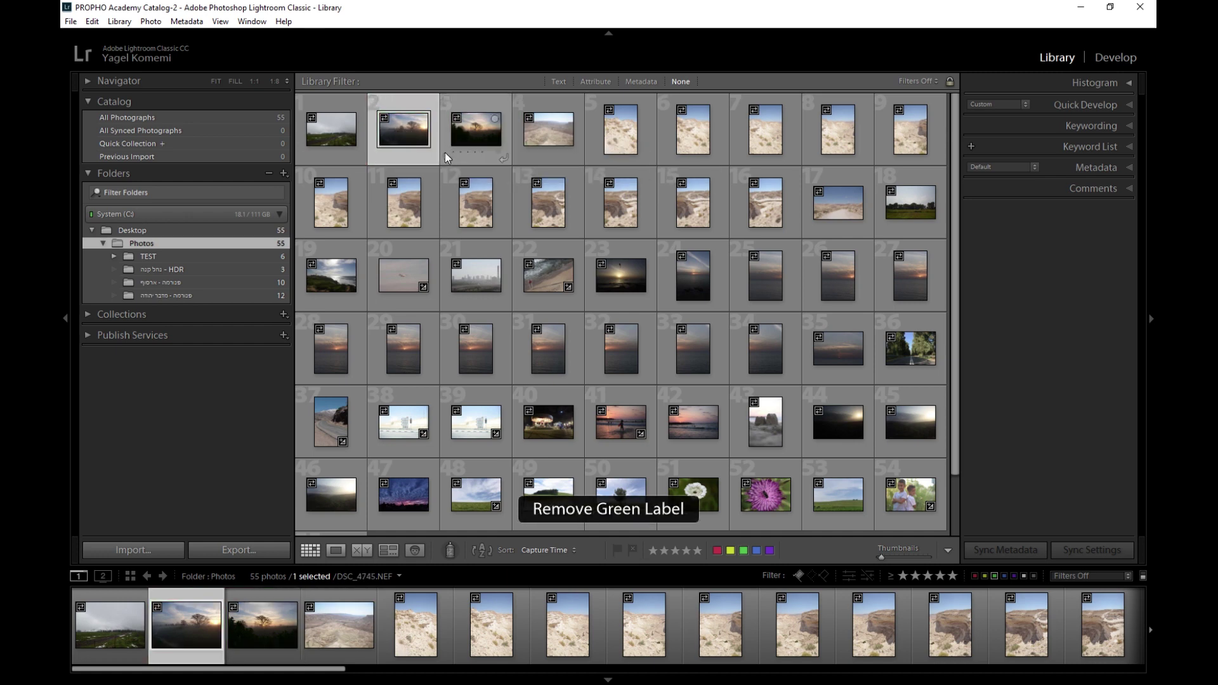
{"action": "left_click", "coordinate": [319, 137]}
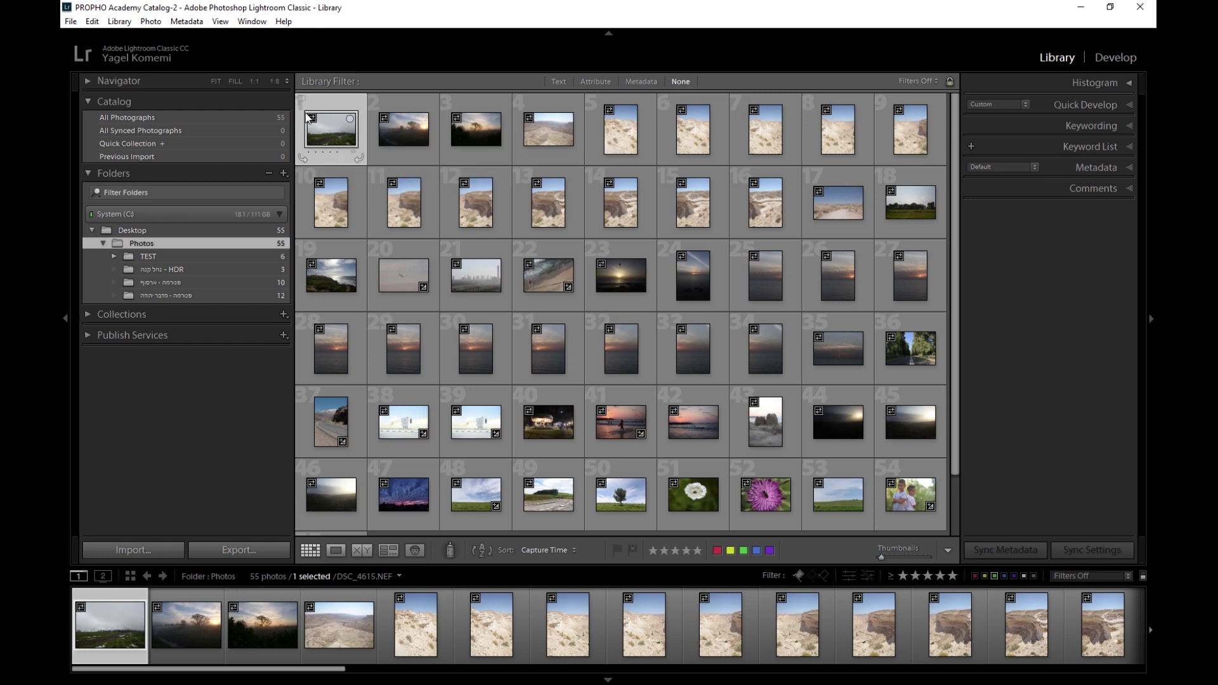
{"action": "key", "text": "p"}
Mark DSC_4615 rejected, then unflag it and open it at full size.
{"action": "key", "text": "x"}
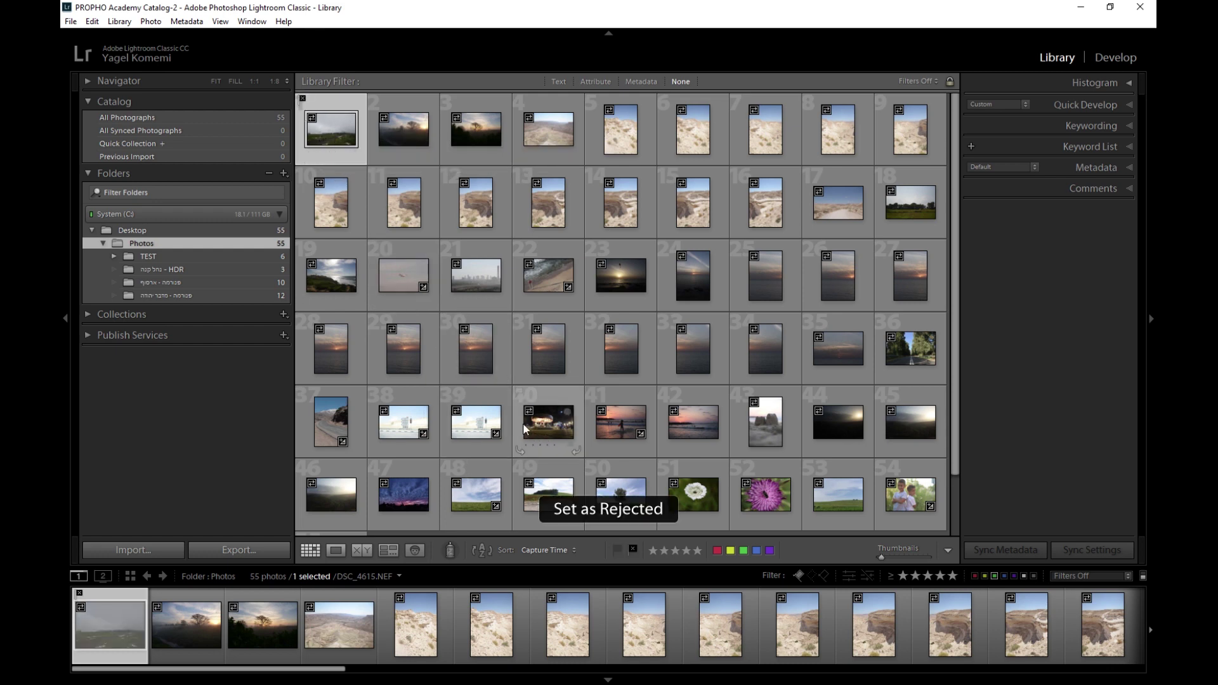
{"action": "key", "text": "u"}
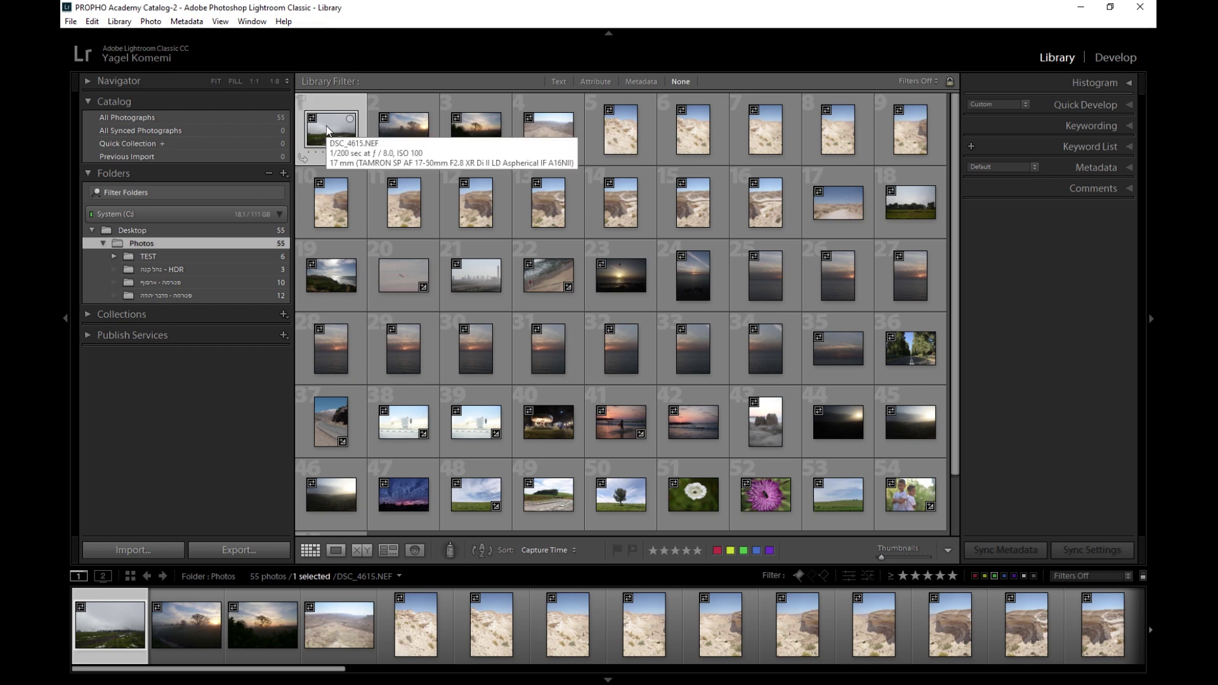
{"action": "mouse_move", "coordinate": [403, 128]}
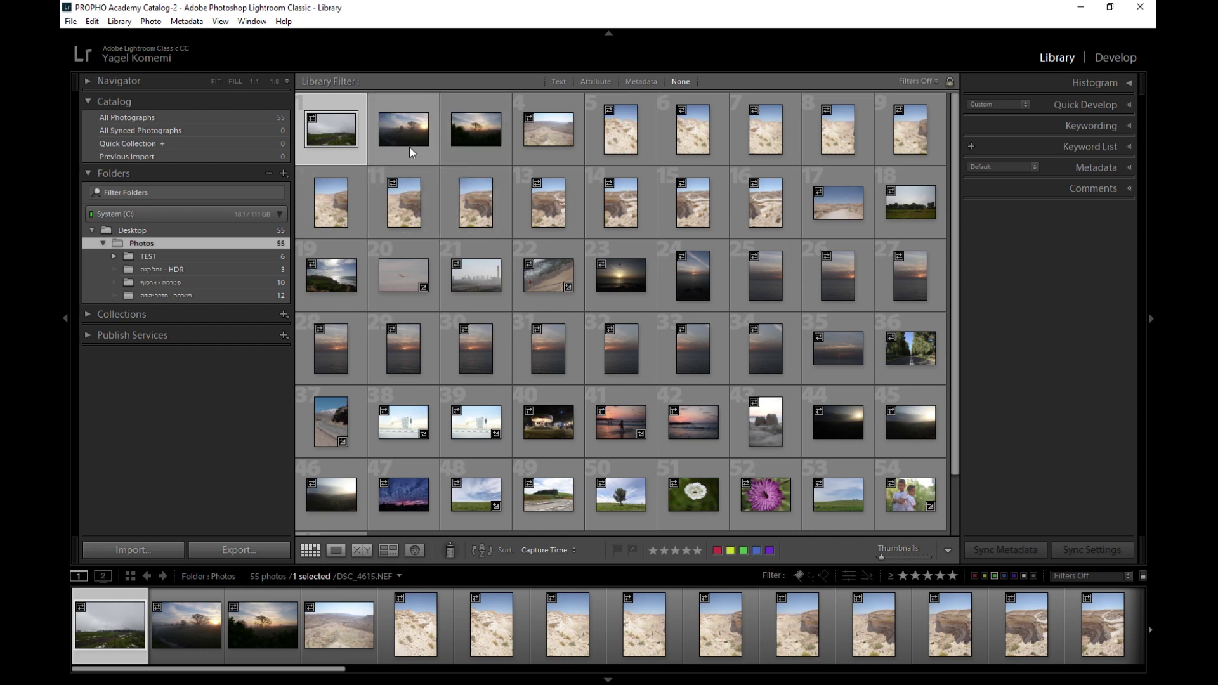
{"action": "double_click", "coordinate": [331, 132]}
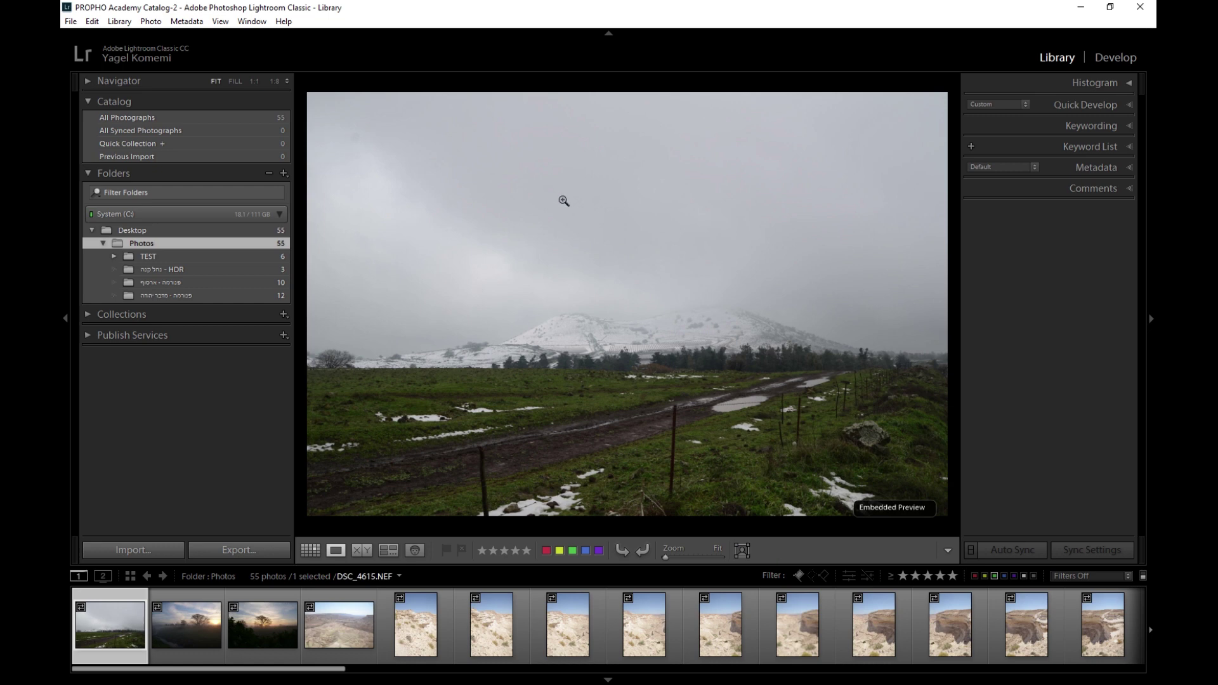
Label the snowy hill, sunrise tree and aerial desert photos green, and the misty tree red.
{"action": "key", "text": "8"}
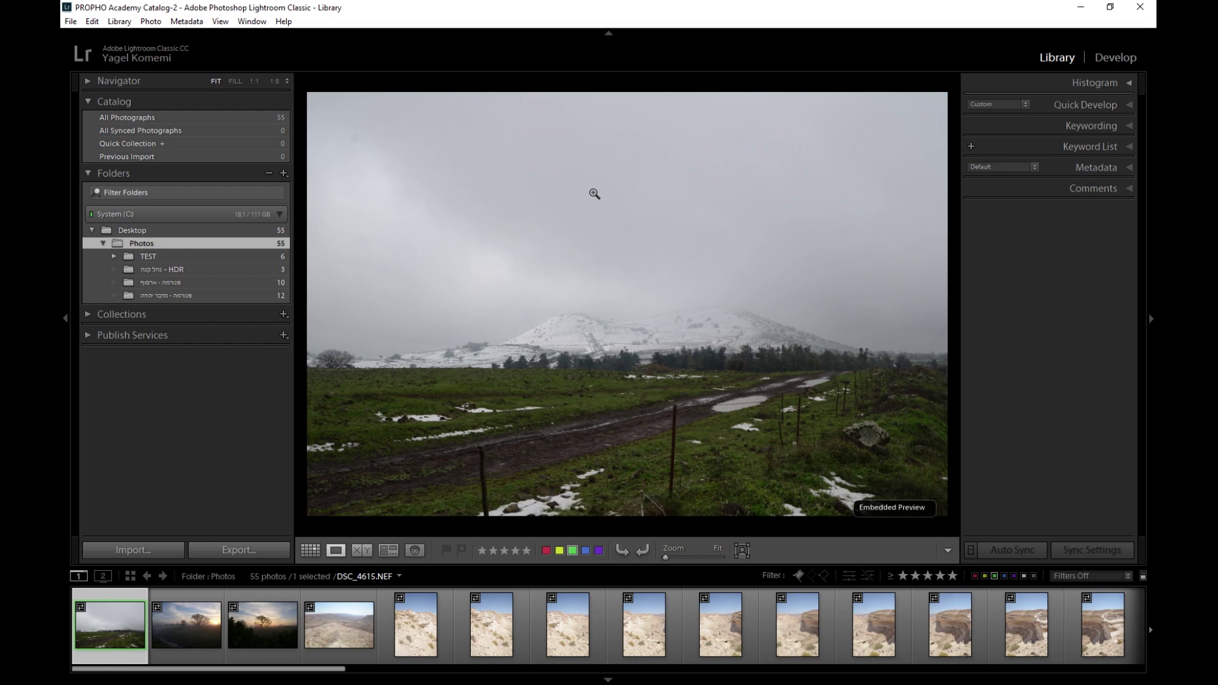
{"action": "key", "text": "Right"}
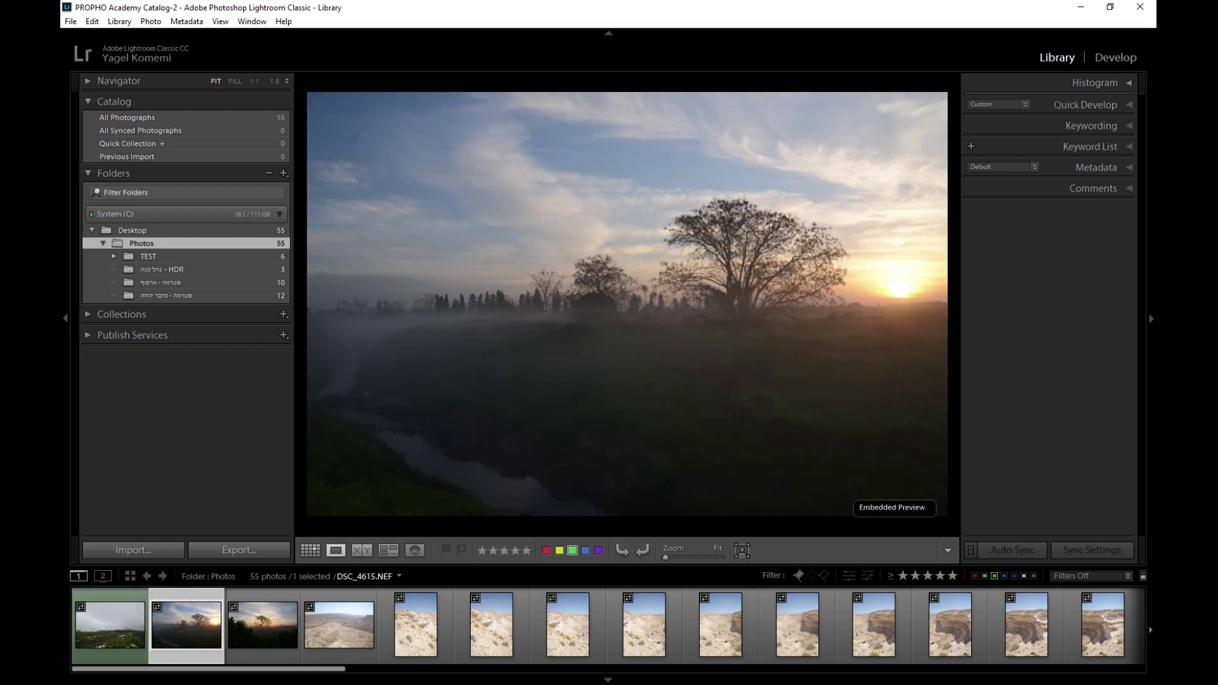
{"action": "key", "text": "8"}
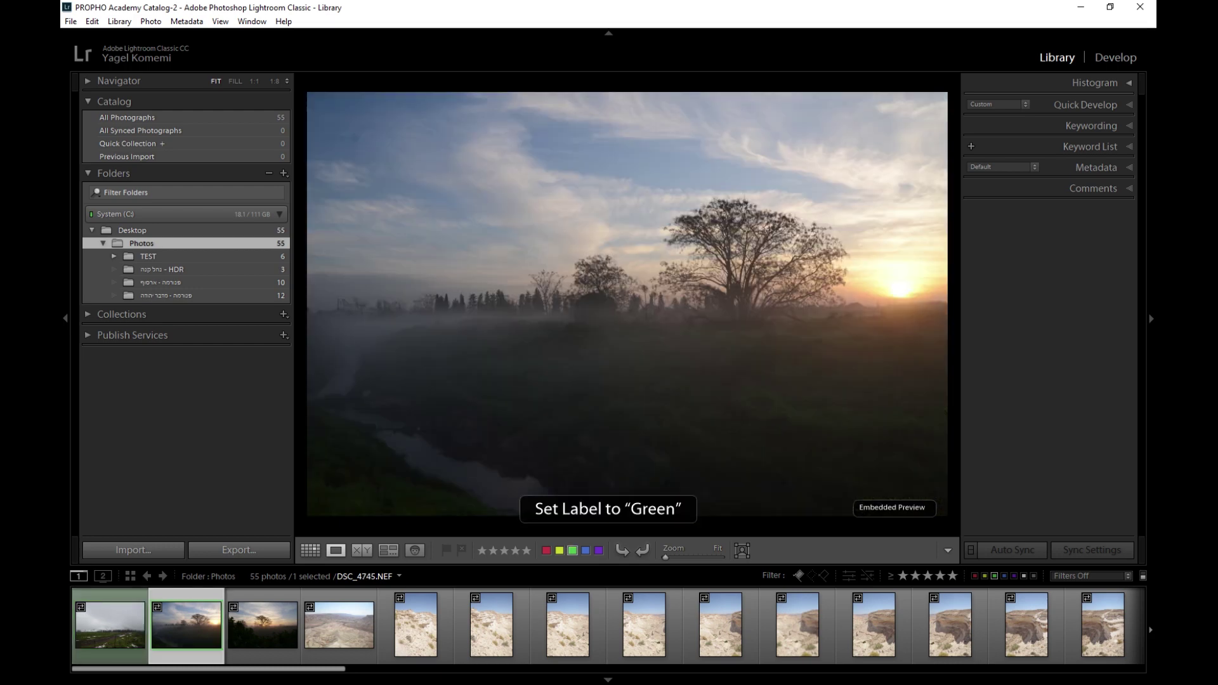
{"action": "key", "text": "Right"}
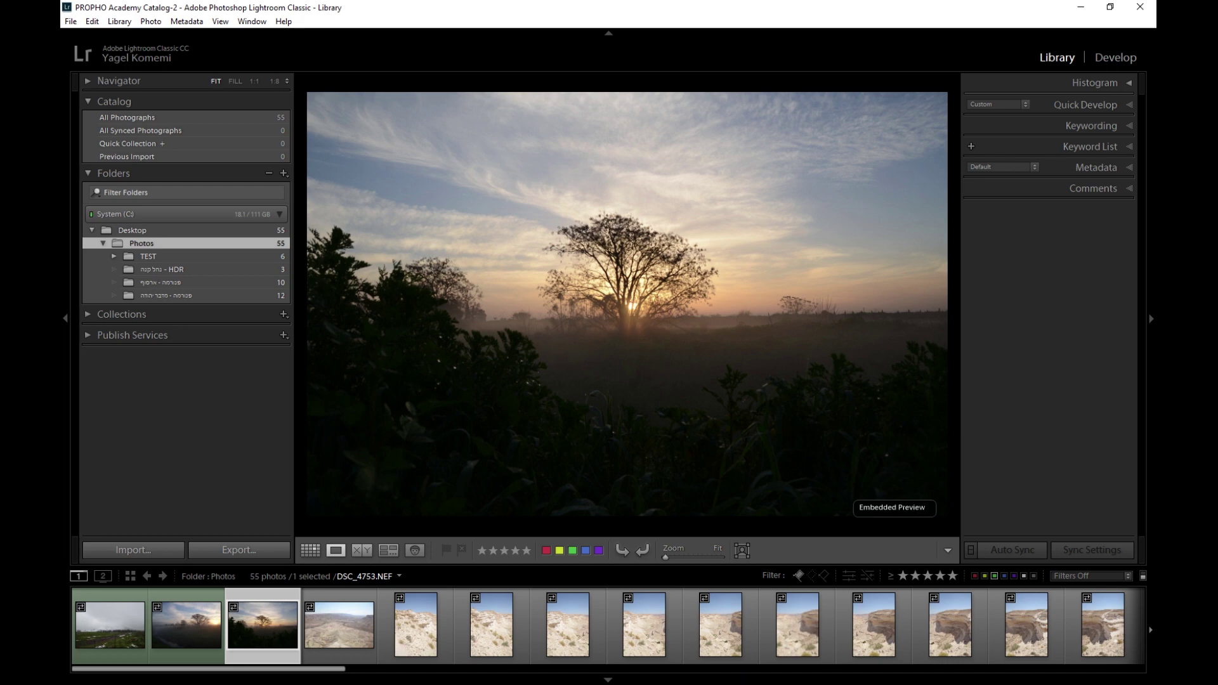
{"action": "key", "text": "6"}
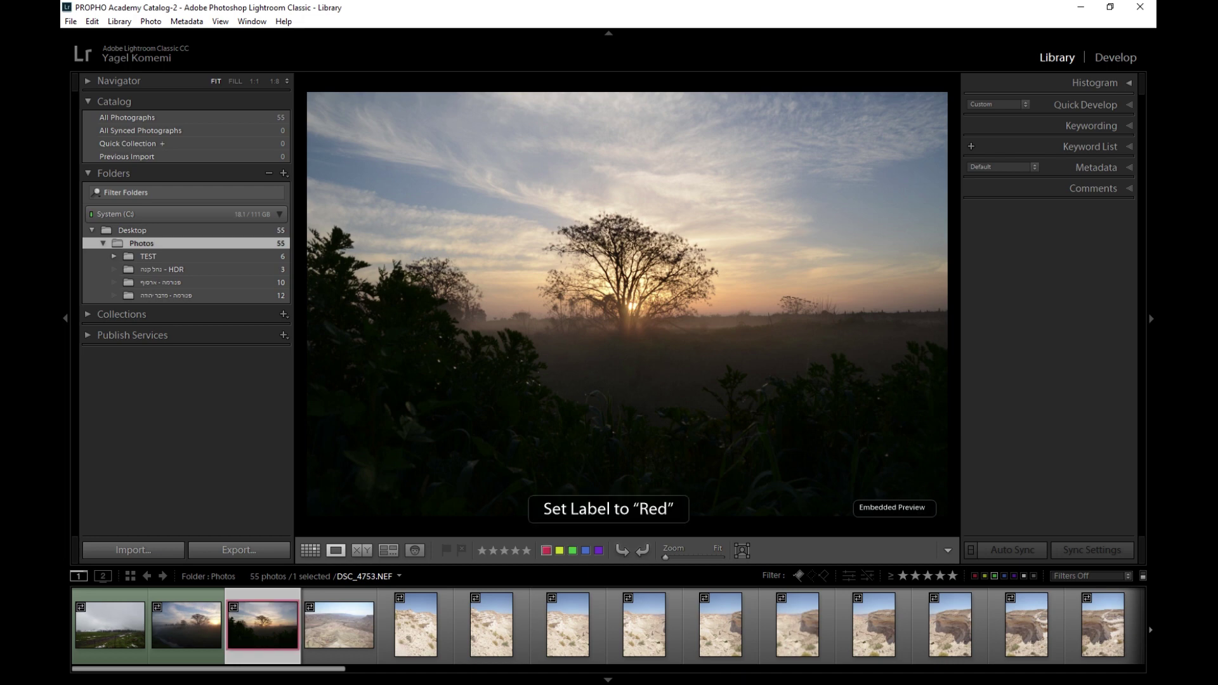
{"action": "key", "text": "Right"}
{"action": "key", "text": "8"}
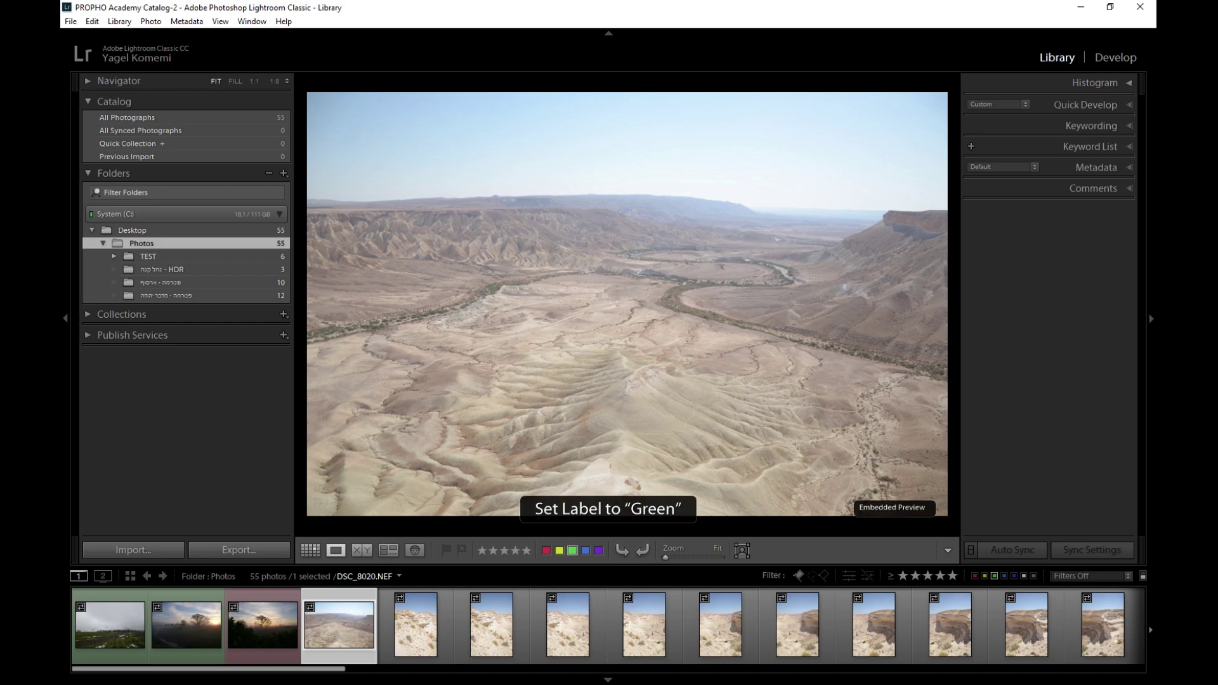
Label the desert road photo green and the green field, seashore and airplane photos red.
{"action": "key", "text": "Right"}
{"action": "key", "text": "Right"}
{"action": "key", "text": "Right"}
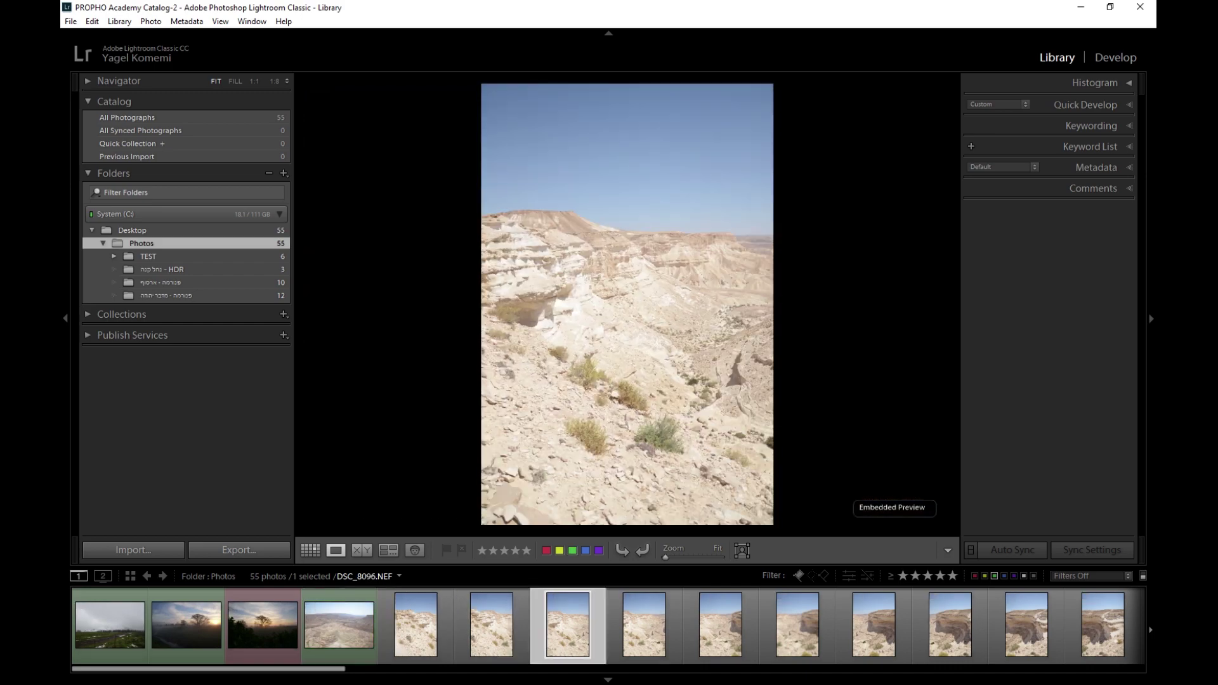
{"action": "key", "text": "Right"}
{"action": "key", "text": "Right"}
{"action": "key", "text": "Right"}
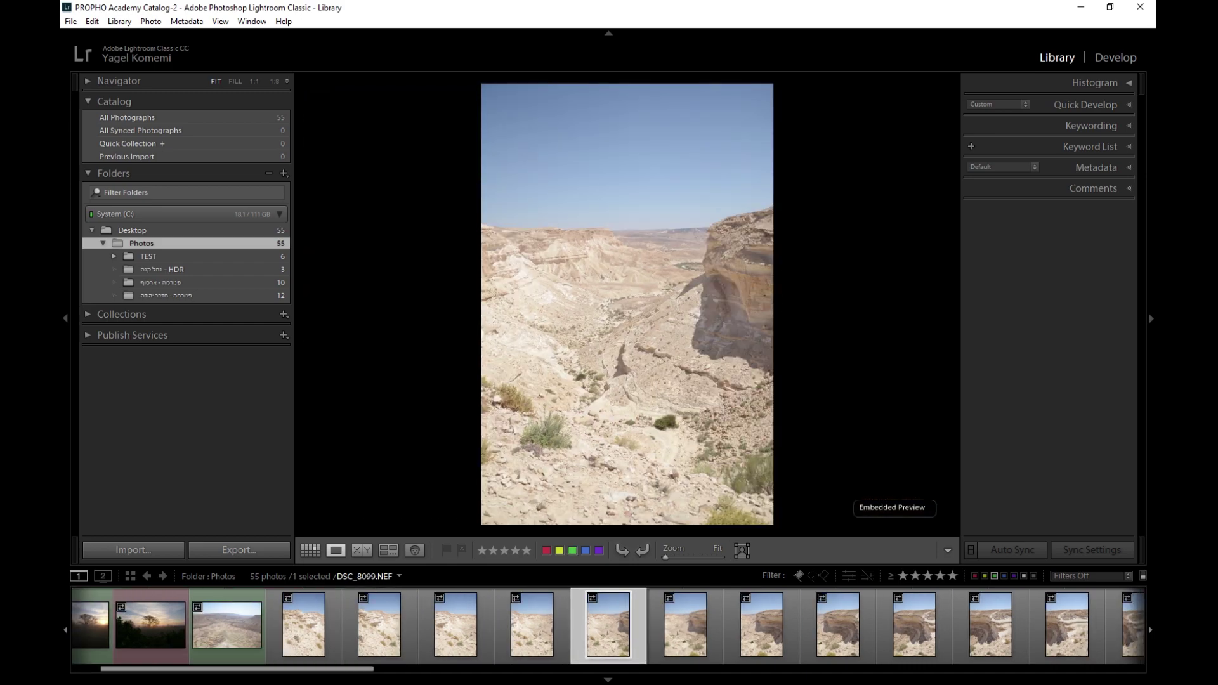
{"action": "key", "text": "Right"}
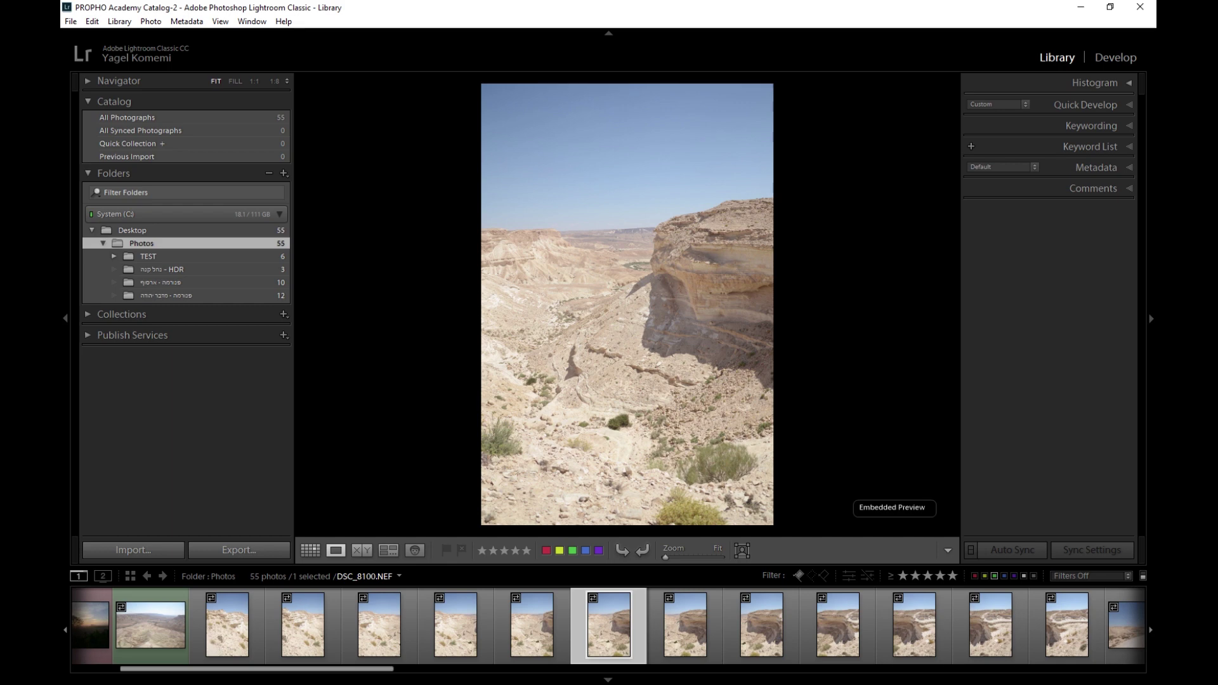
{"action": "key", "text": "Right"}
{"action": "key", "text": "Right"}
{"action": "key", "text": "Right"}
{"action": "key", "text": "Right"}
{"action": "key", "text": "Right"}
{"action": "key", "text": "Right"}
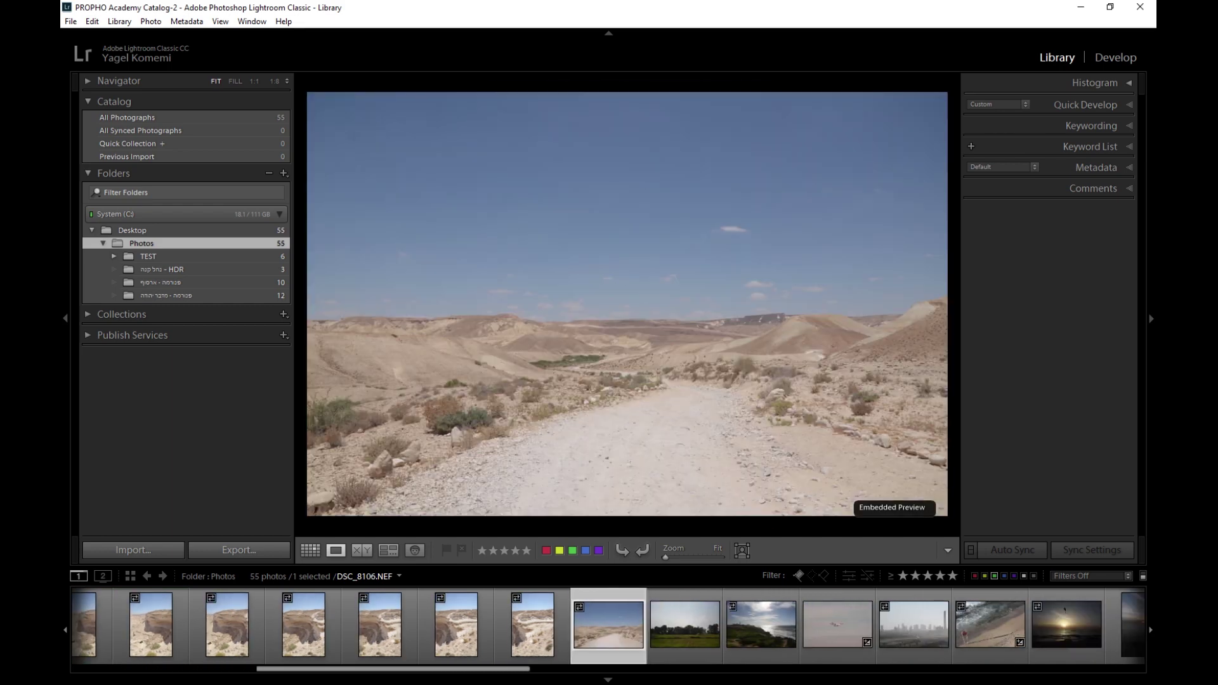
{"action": "key", "text": "8"}
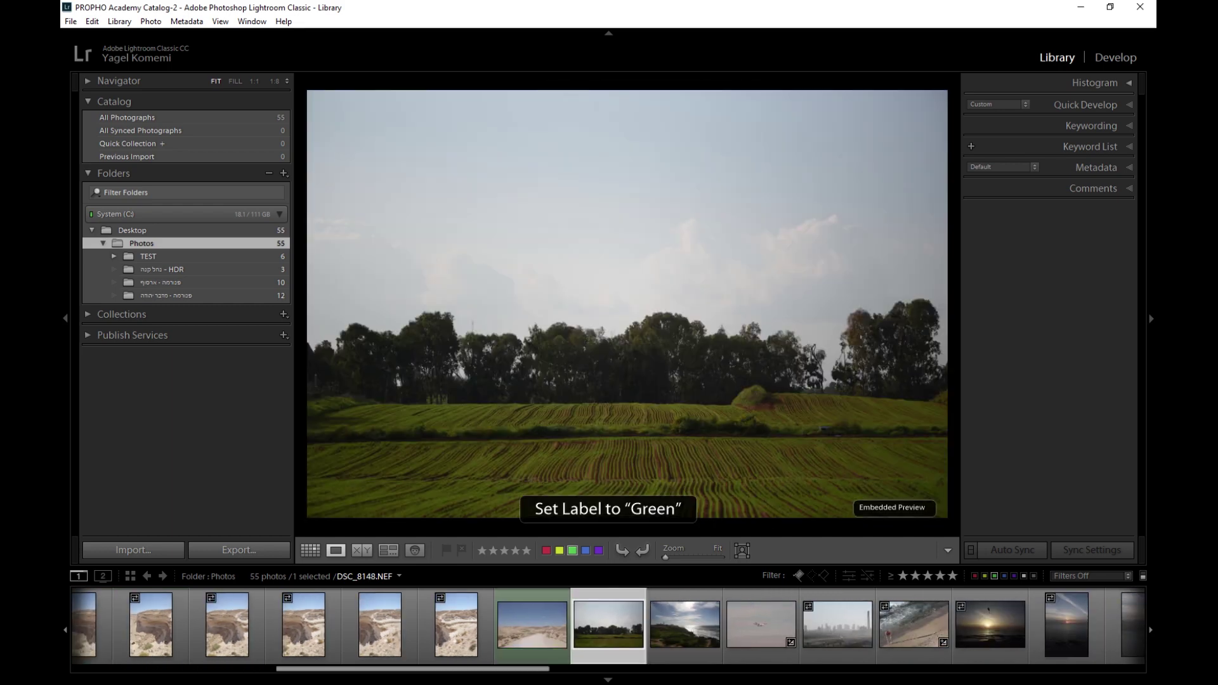
{"action": "key", "text": "6"}
{"action": "key", "text": "8"}
{"action": "key", "text": "6"}
{"action": "key", "text": "Right"}
{"action": "key", "text": "6"}
Label the city skyline, beach and sunset photos DSC_5818 and DSC_5827 green.
{"action": "key", "text": "Right"}
{"action": "key", "text": "8"}
{"action": "key", "text": "6"}
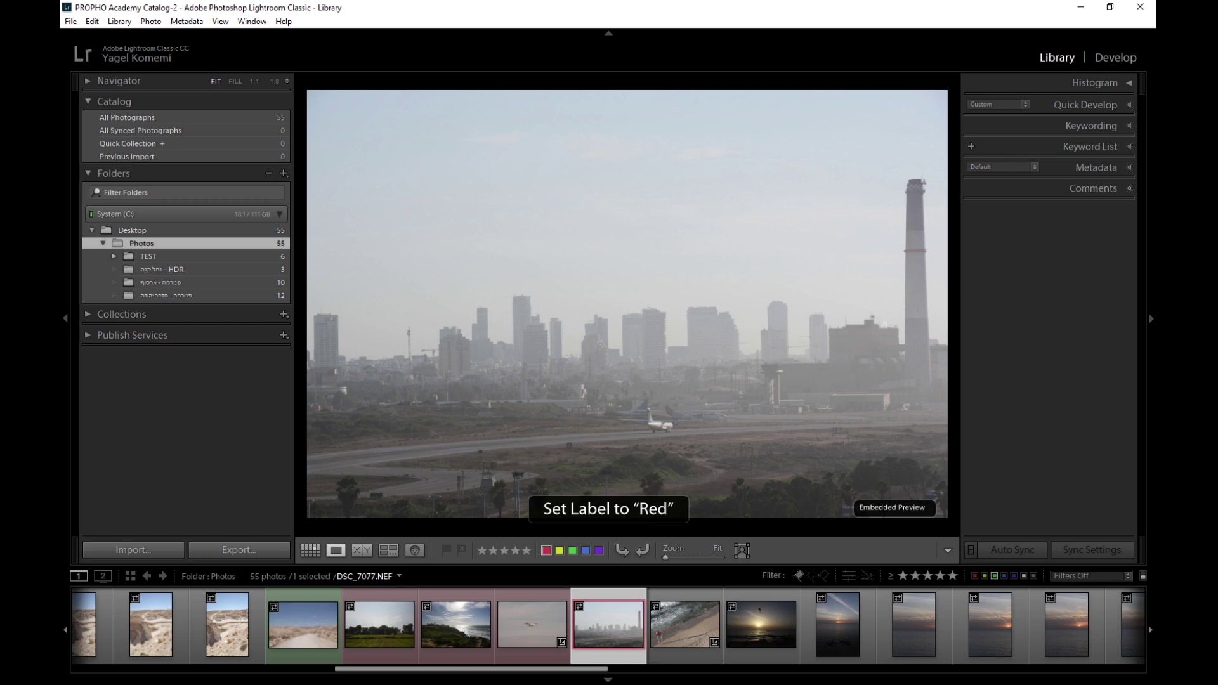
{"action": "key", "text": "8"}
{"action": "key", "text": "Right"}
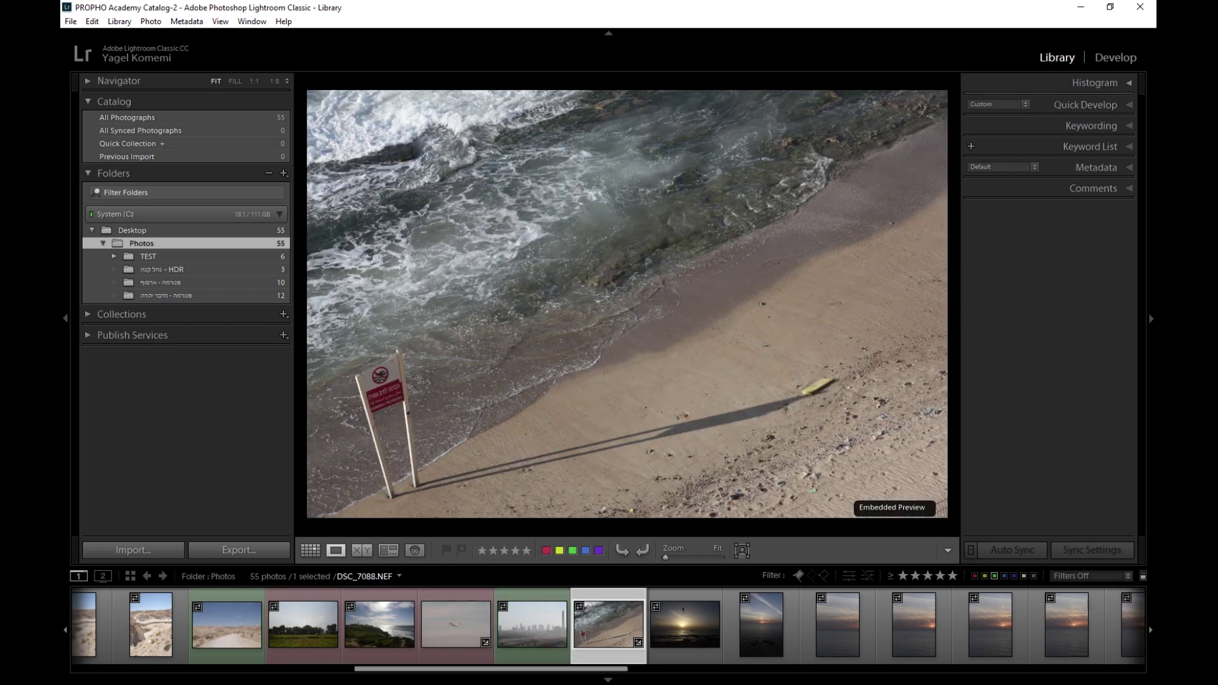
{"action": "key", "text": "8"}
{"action": "key", "text": "Right"}
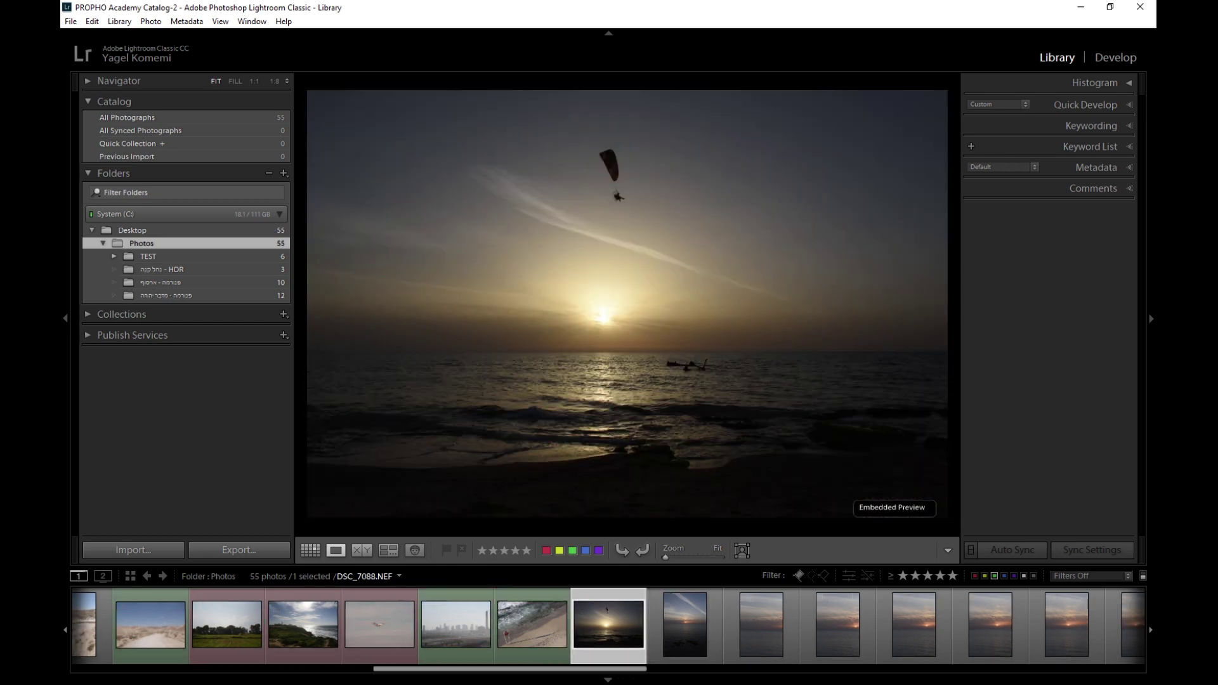
{"action": "key", "text": "8"}
{"action": "key", "text": "Right"}
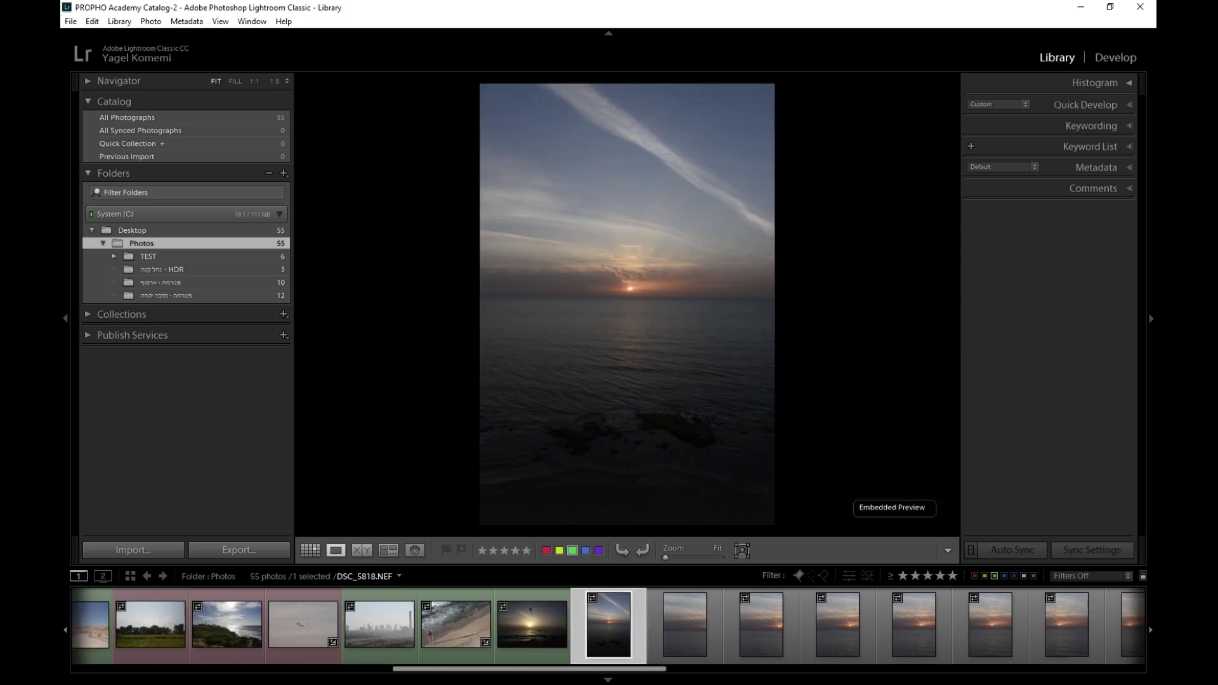
{"action": "key", "text": "Right"}
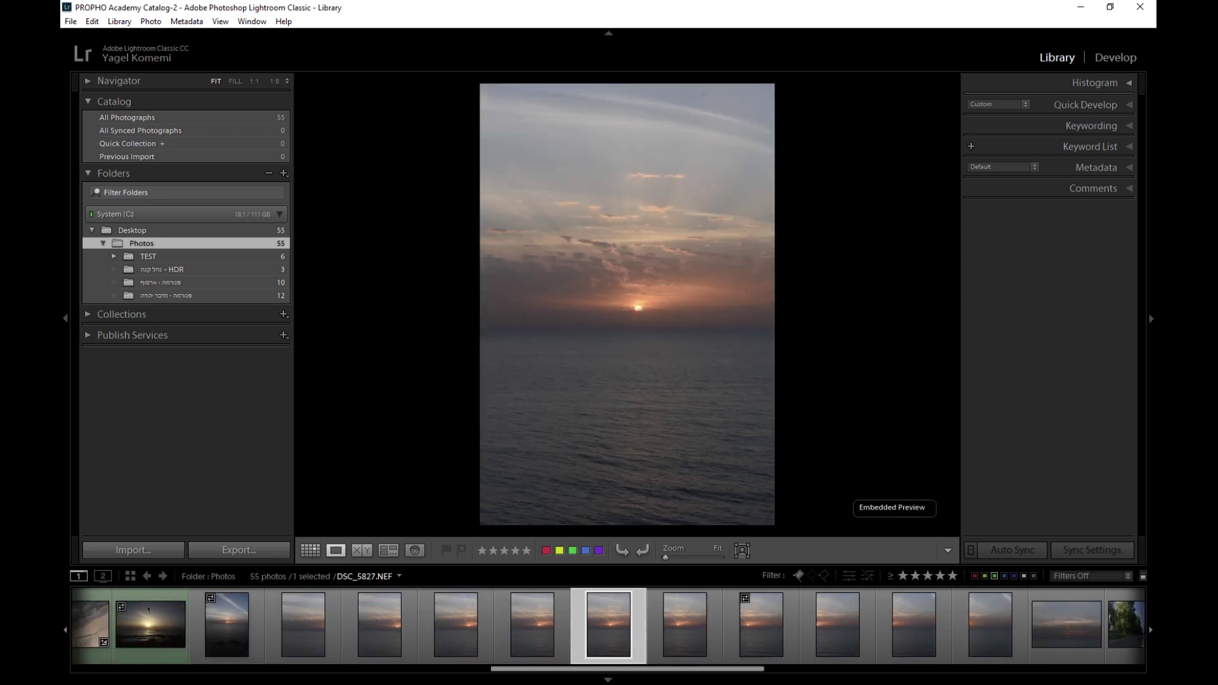
{"action": "key", "text": "Left"}
{"action": "key", "text": "8"}
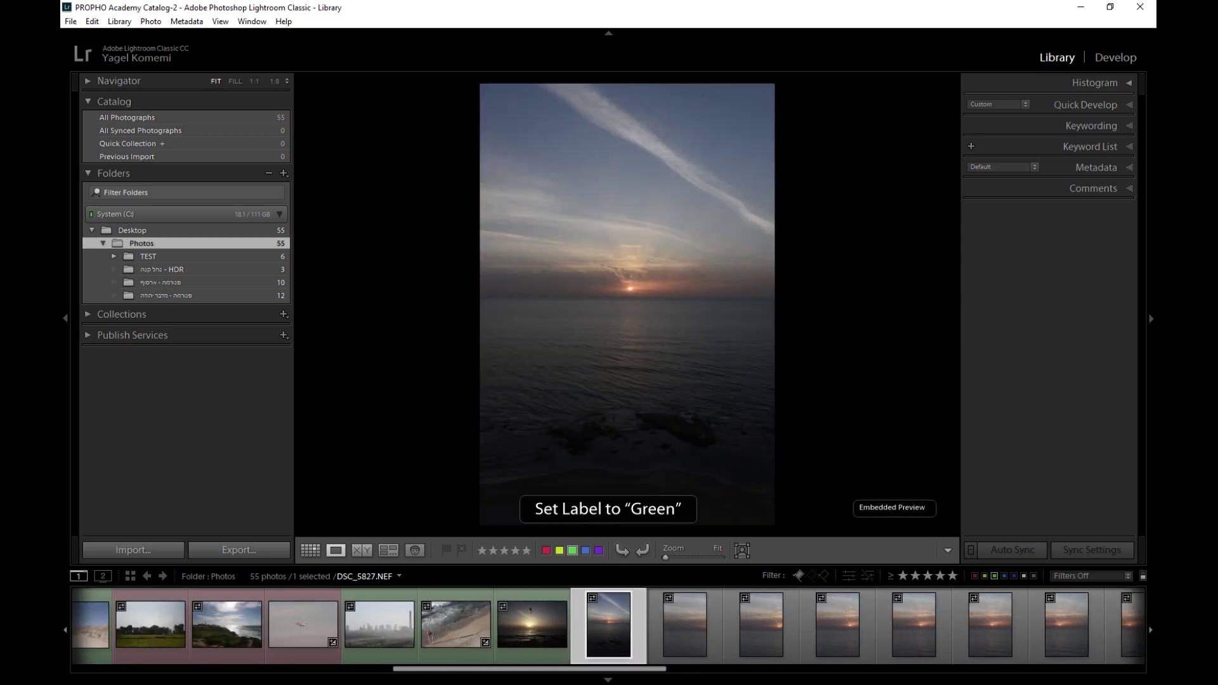
Switch to the thumbnail grid and label photos 37, 38 and 43 green.
{"action": "left_click", "coordinate": [310, 549]}
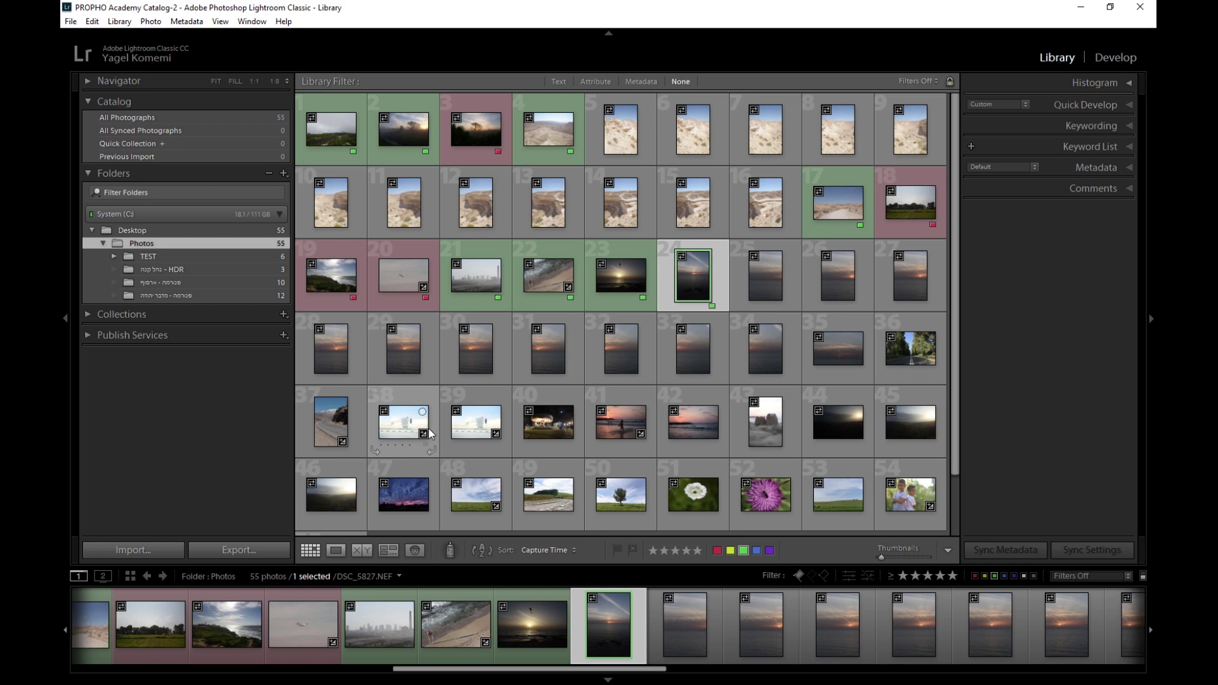
{"action": "left_click", "coordinate": [333, 428]}
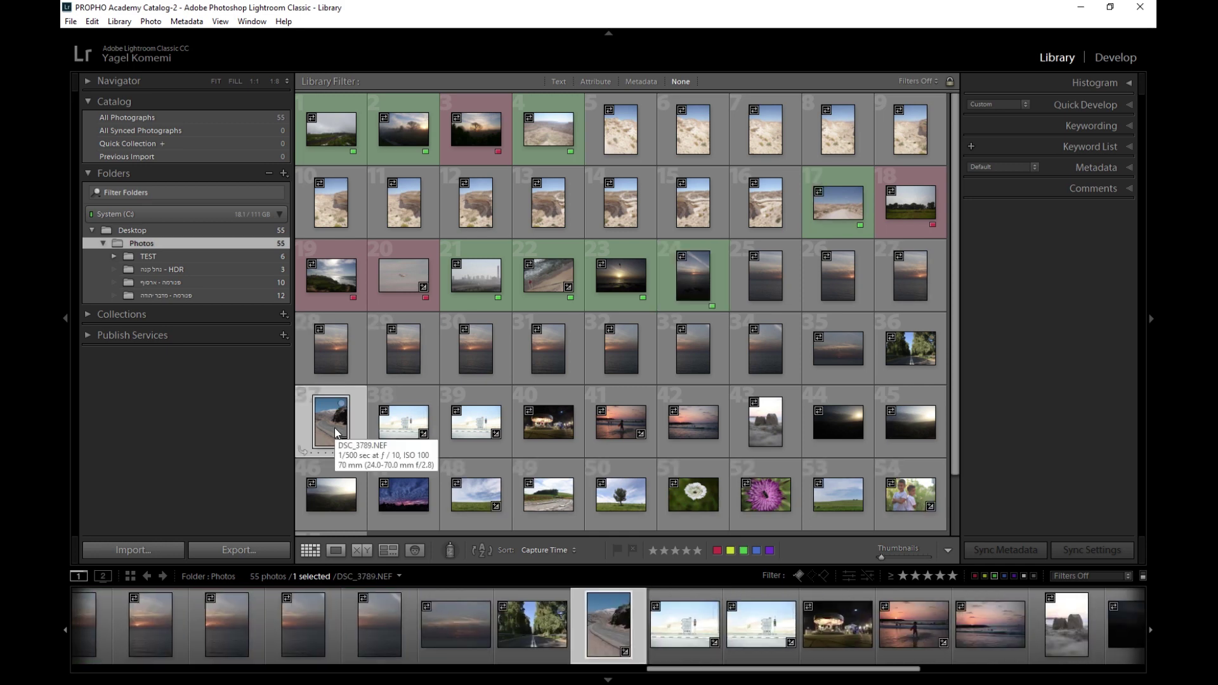
{"action": "key", "text": "8"}
{"action": "left_click", "coordinate": [408, 435]}
{"action": "key", "text": "8"}
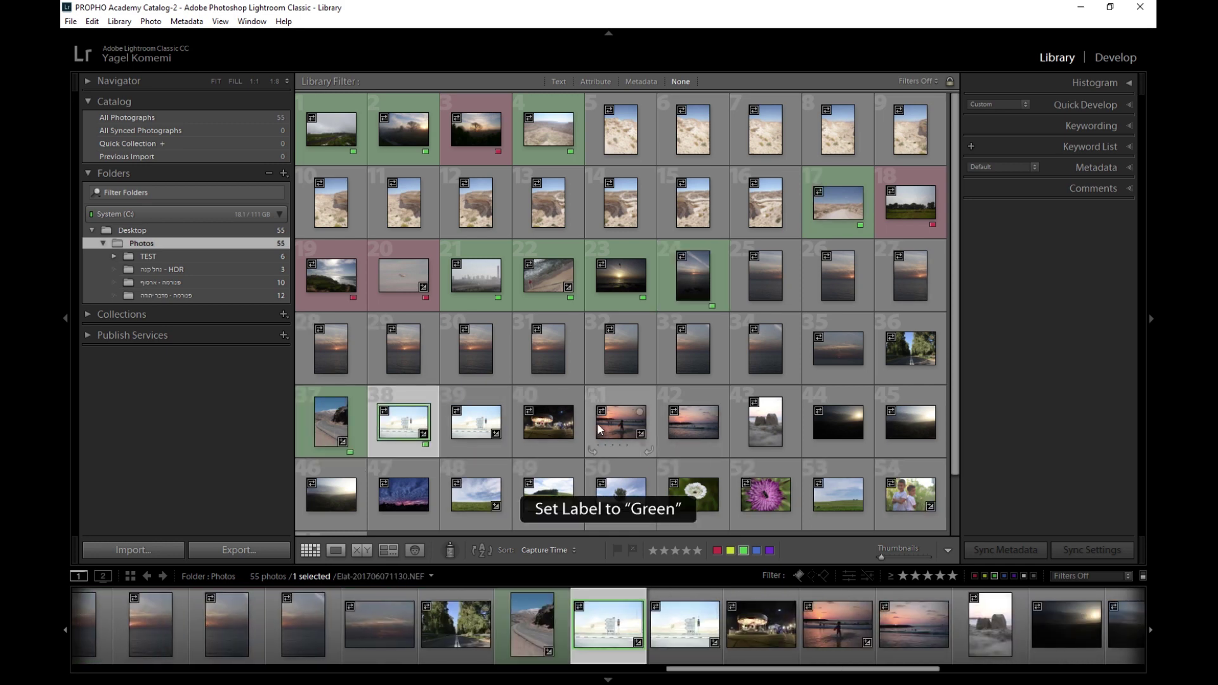
{"action": "left_click", "coordinate": [774, 430]}
{"action": "key", "text": "8"}
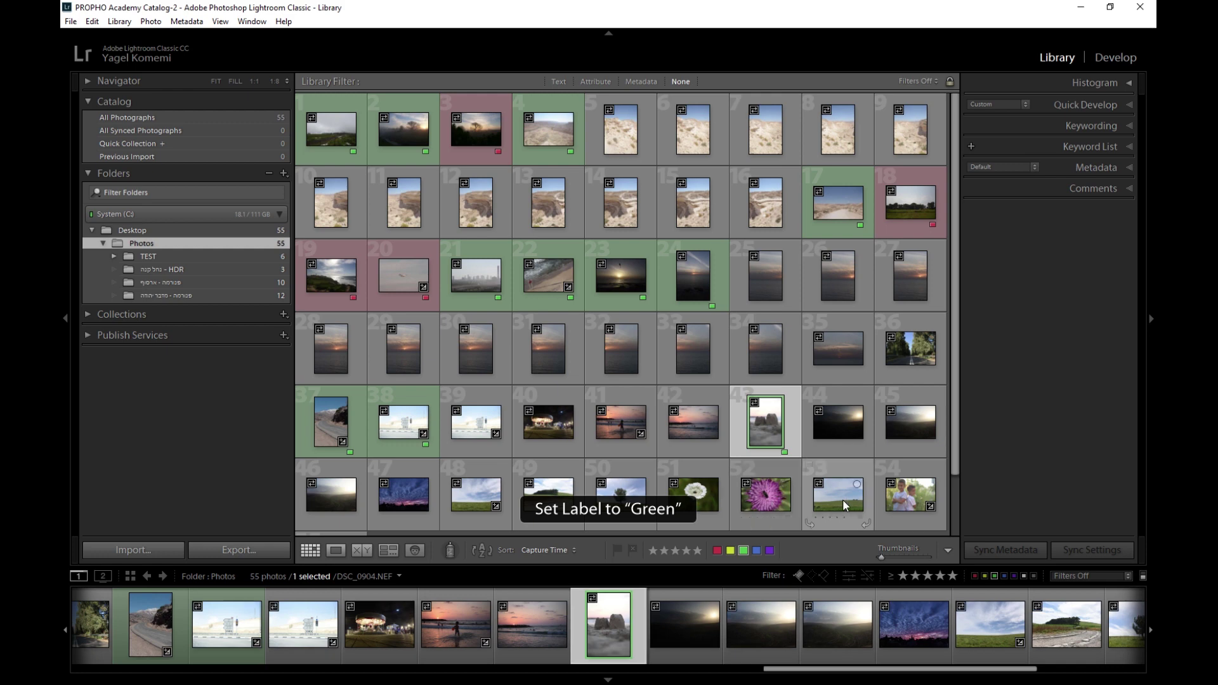
Label photos 53, 47 and 48 green as well.
{"action": "left_click", "coordinate": [844, 500]}
{"action": "left_click", "coordinate": [411, 513]}
{"action": "key", "text": "8"}
{"action": "left_click", "coordinate": [466, 498]}
{"action": "key", "text": "8"}
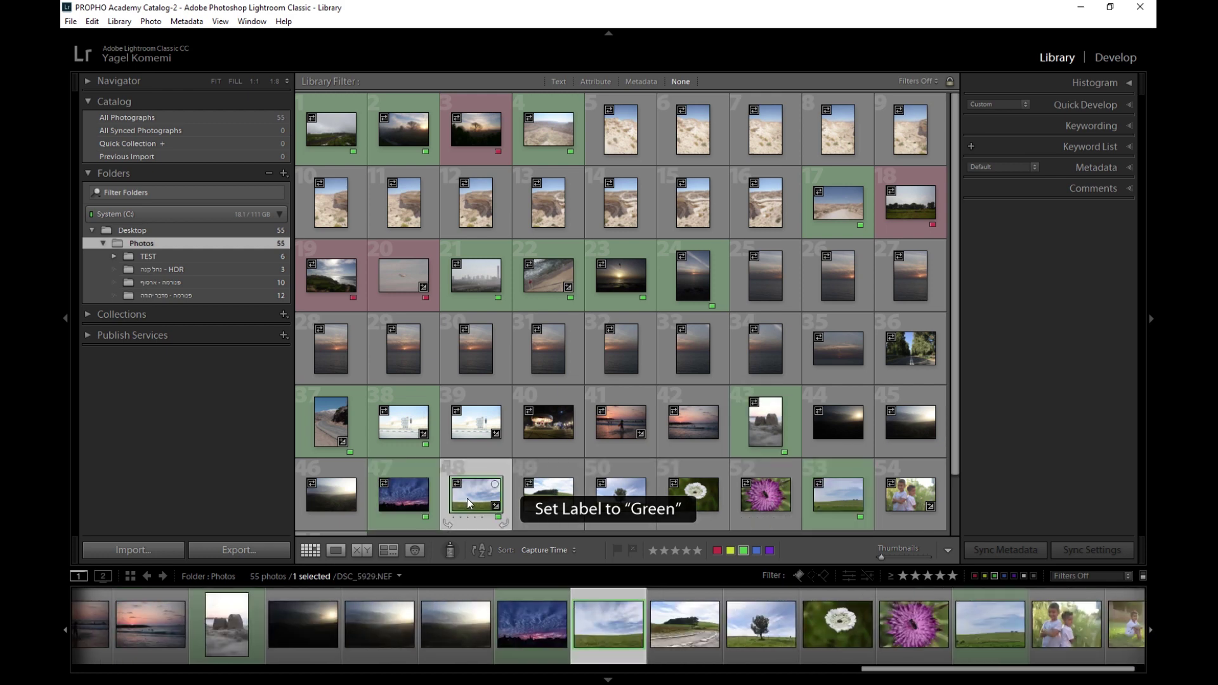
{"action": "scroll", "coordinate": [584, 433], "scroll_direction": "down", "scroll_amount": 1}
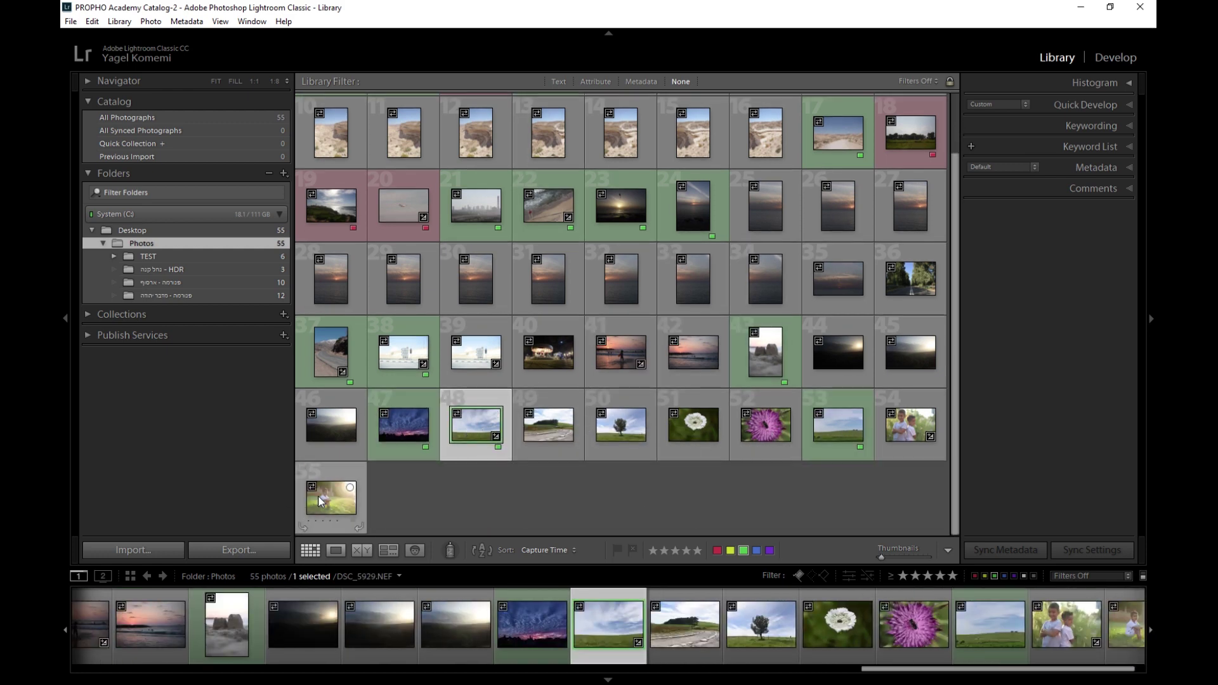
{"action": "scroll", "coordinate": [650, 413], "scroll_direction": "up", "scroll_amount": 1}
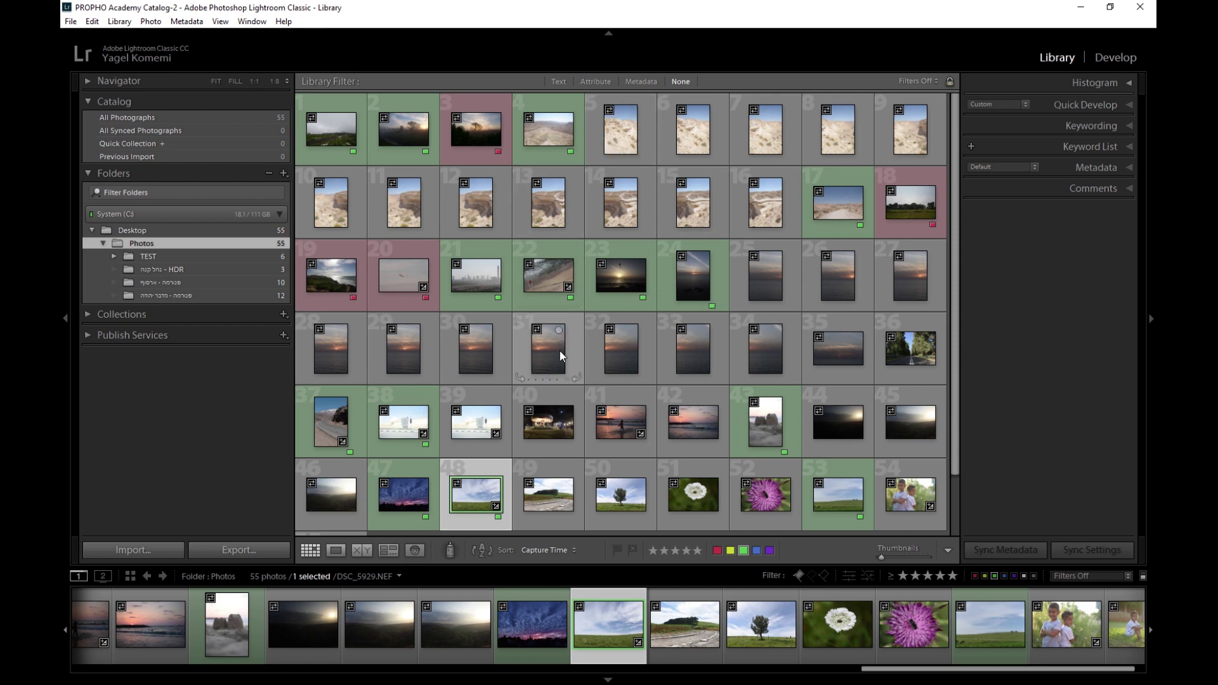
Clear leftover flag, rating and label filters, then filter to green-labelled photos and open the first.
{"action": "left_click", "coordinate": [595, 81]}
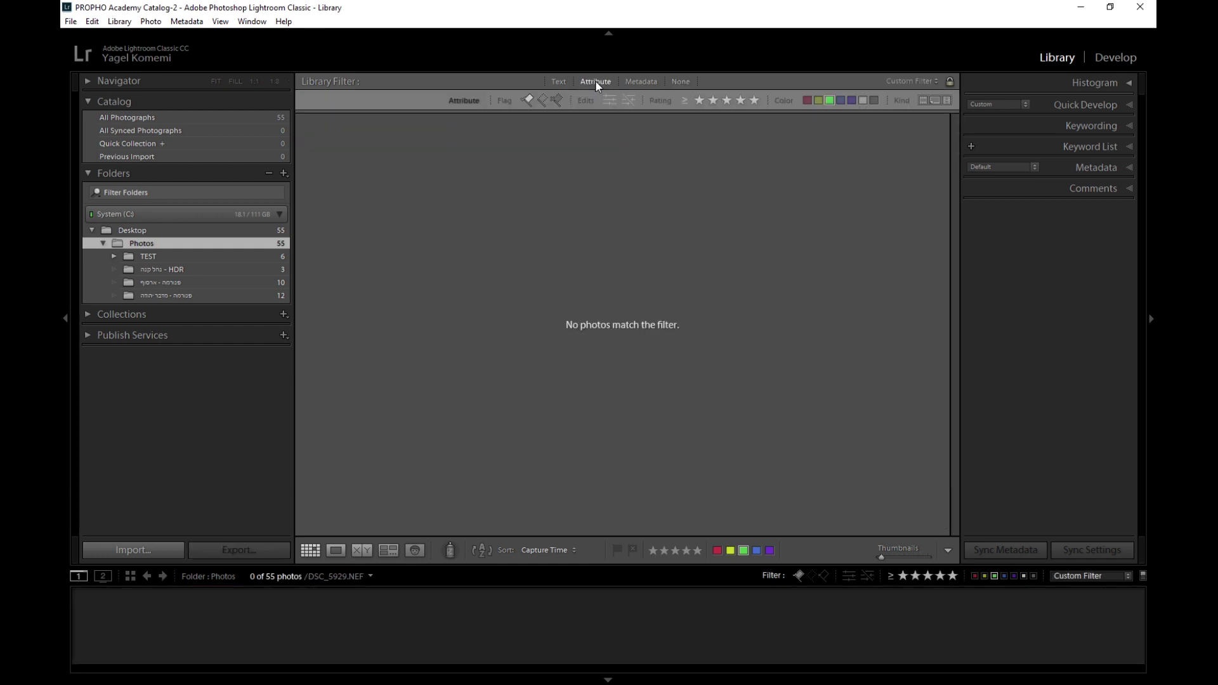
{"action": "left_click", "coordinate": [829, 101]}
{"action": "left_click", "coordinate": [526, 98]}
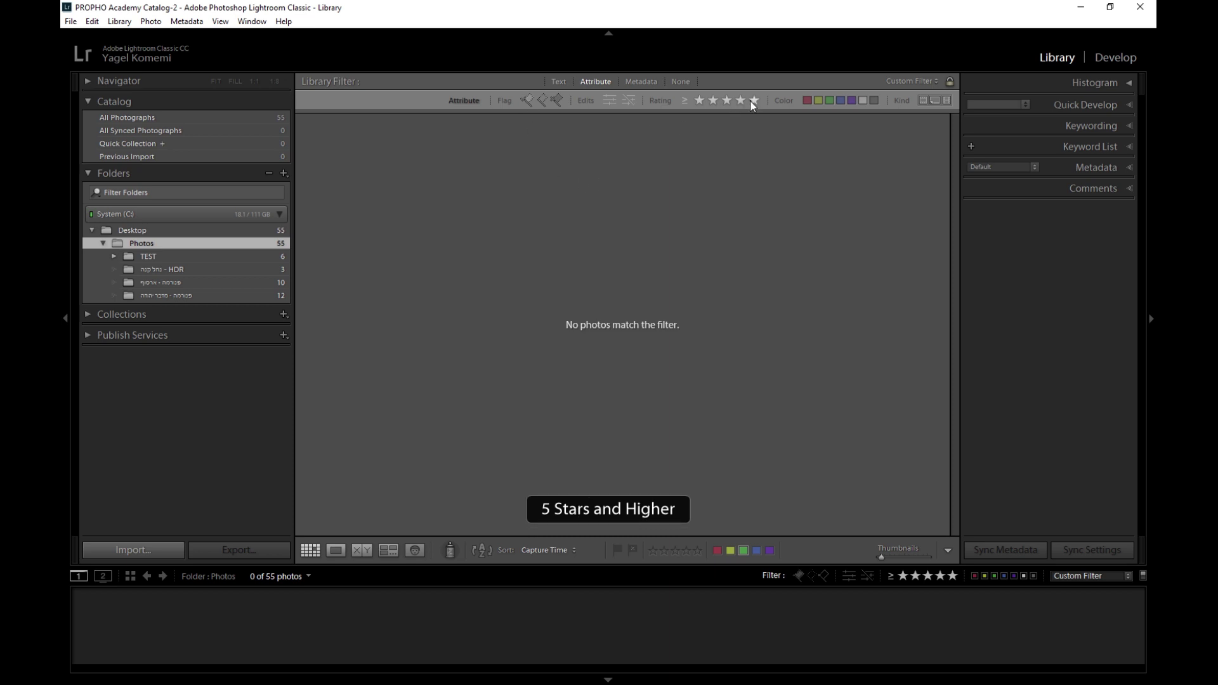
{"action": "left_click", "coordinate": [753, 100]}
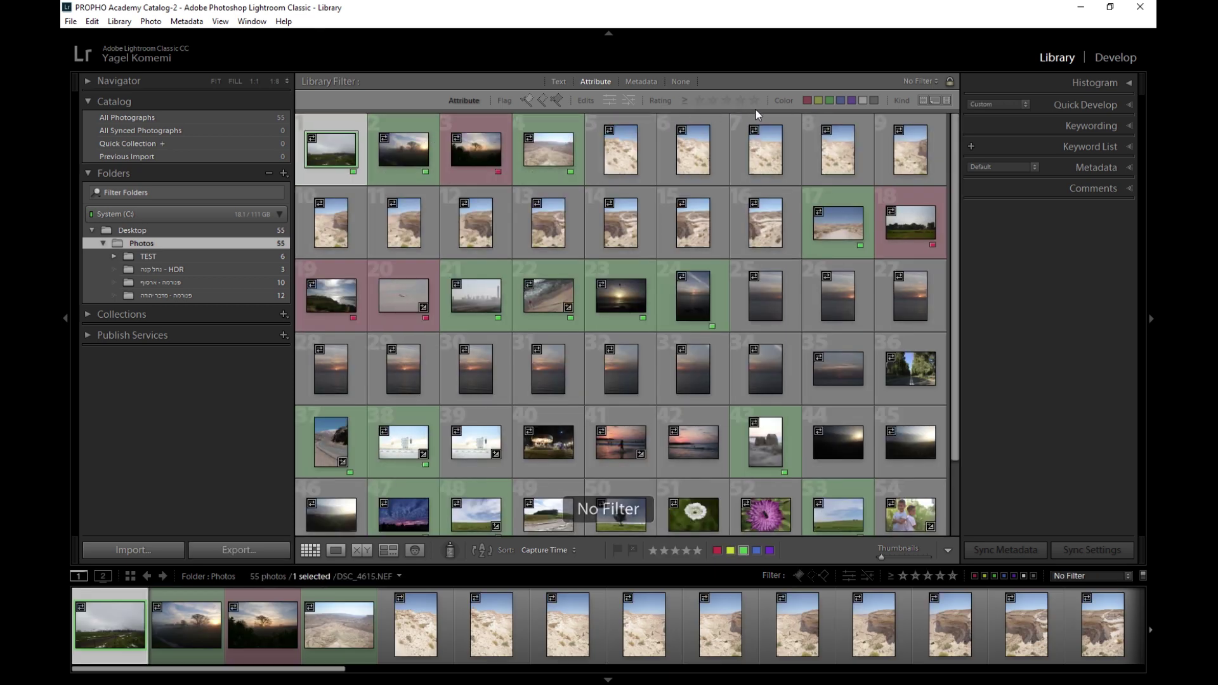
{"action": "left_click", "coordinate": [829, 101]}
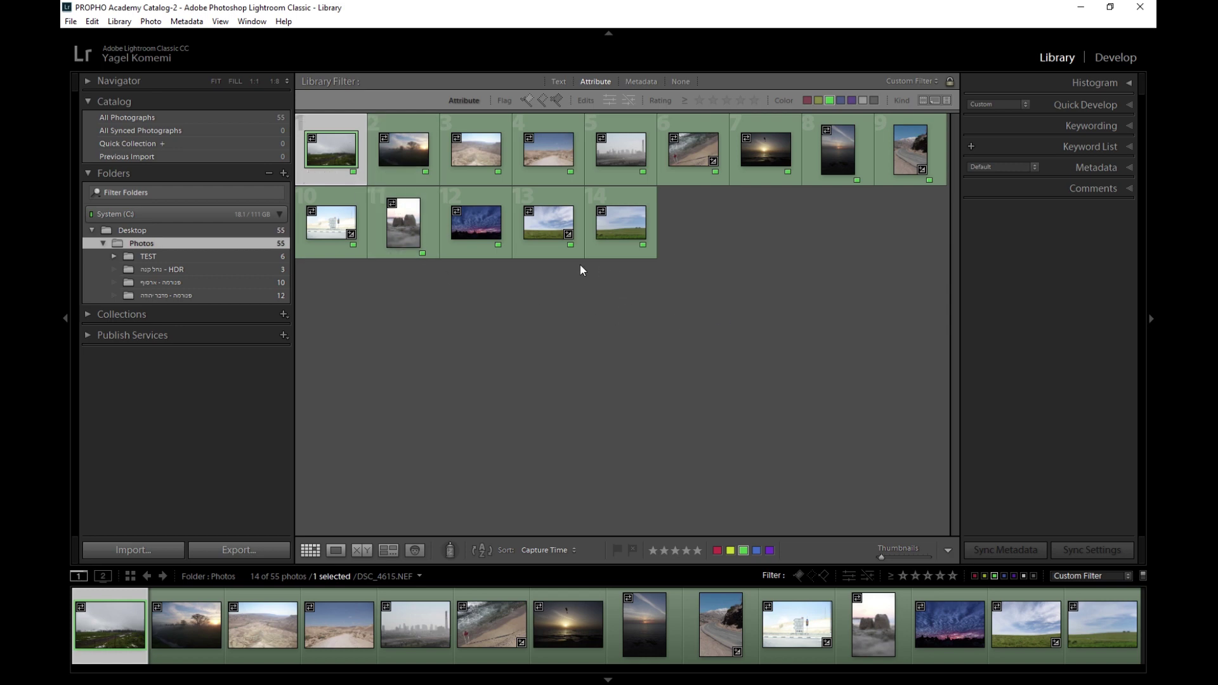
{"action": "double_click", "coordinate": [341, 163]}
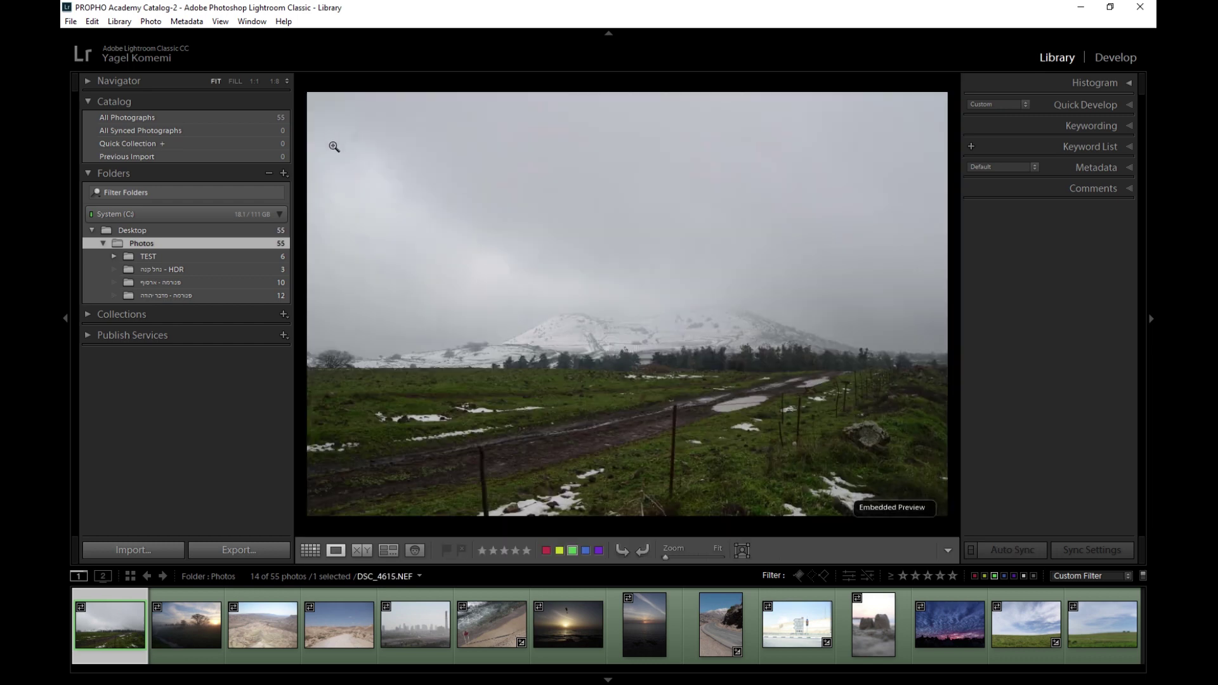
Rate the misty sunrise photo and photo 5 five stars, returning to the grid.
{"action": "key", "text": "Right"}
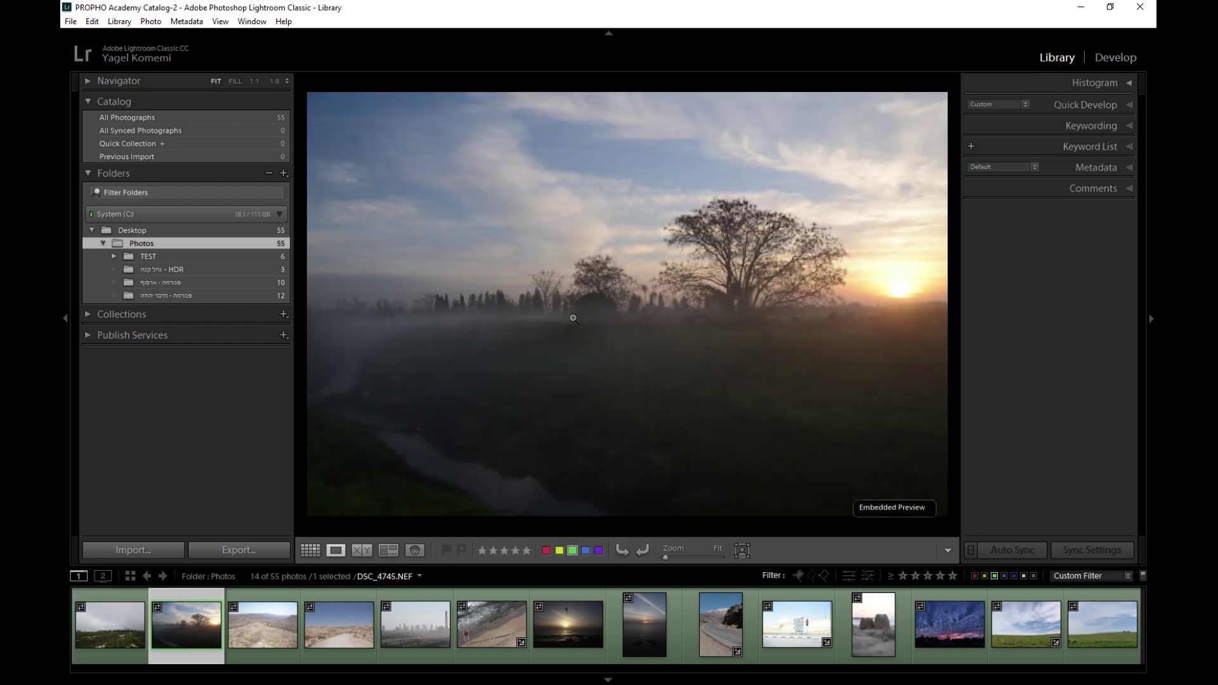
{"action": "key", "text": "5"}
{"action": "key", "text": "Left"}
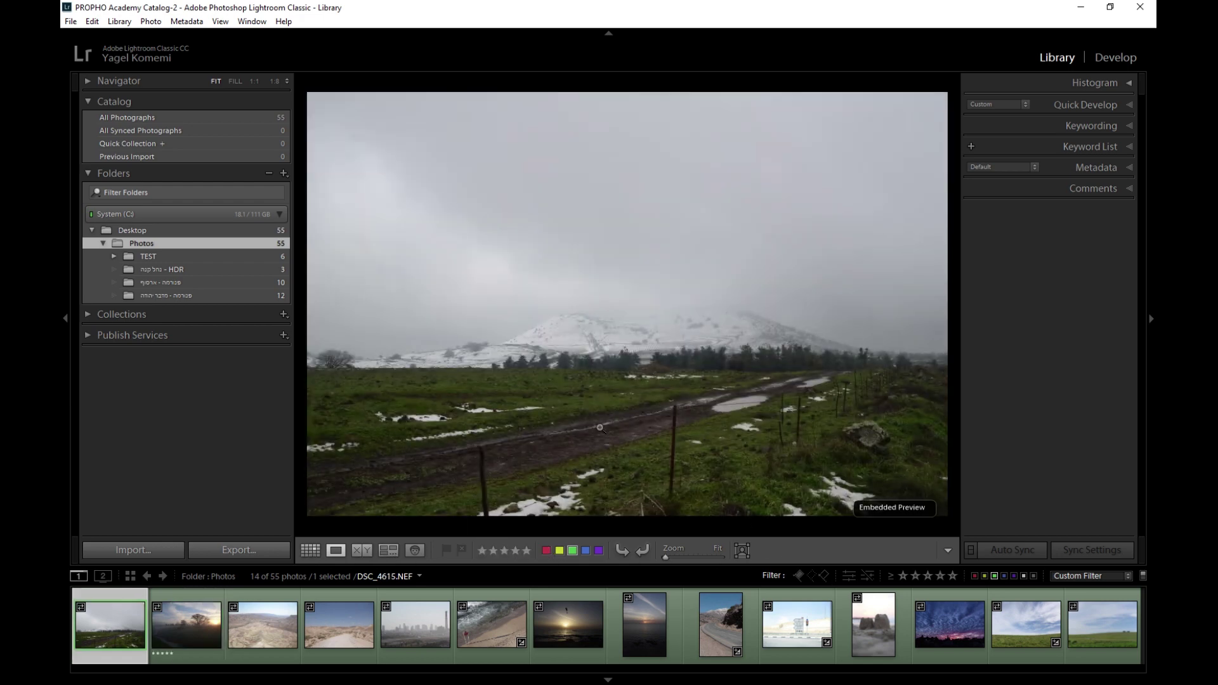
{"action": "key", "text": "g"}
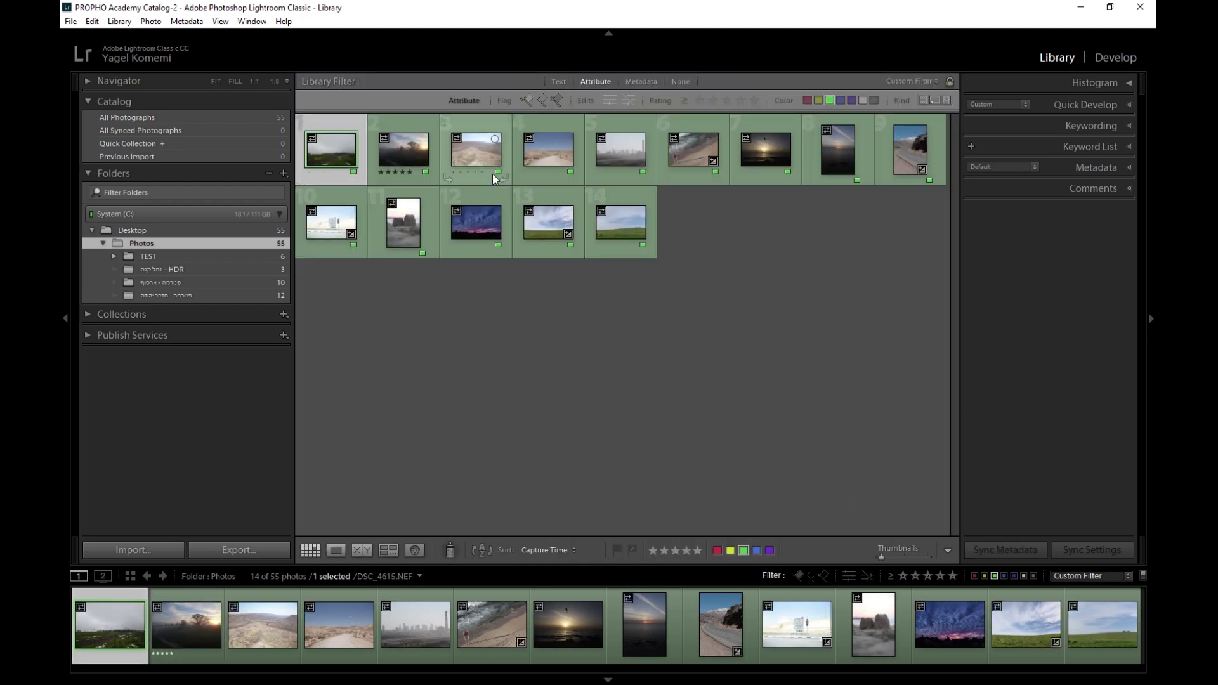
{"action": "left_click", "coordinate": [622, 158]}
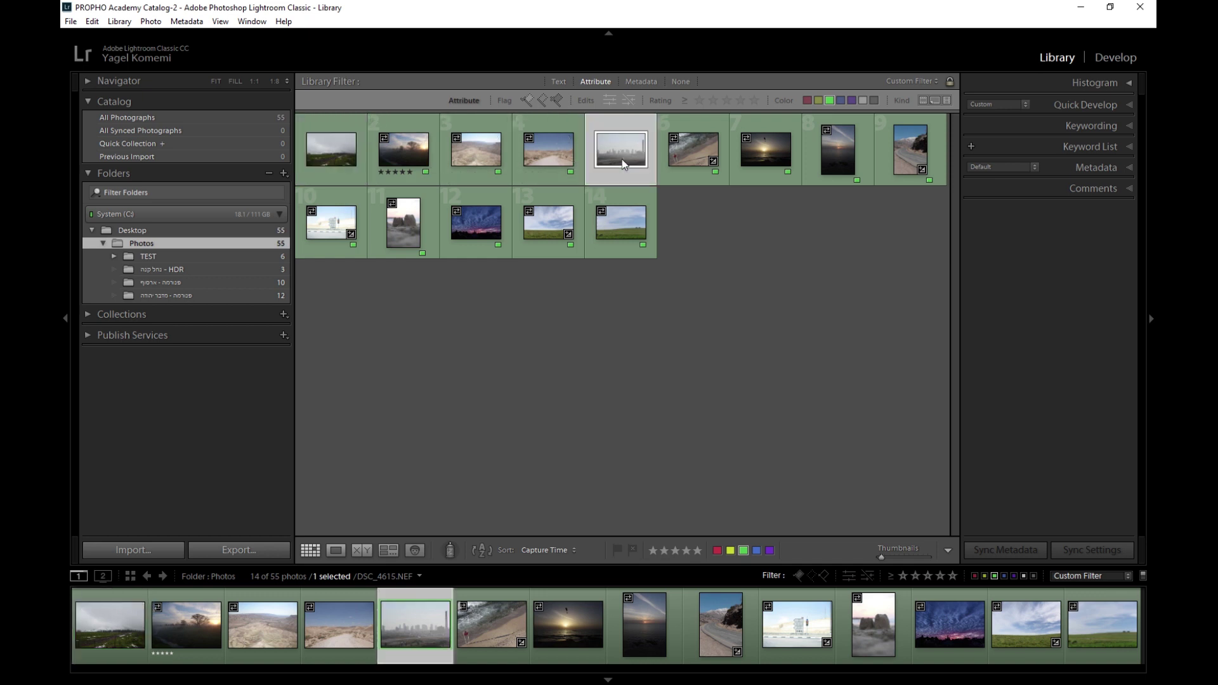
{"action": "key", "text": "5"}
Rate photos 9, 12 and 14 five stars and filter to five-star photos.
{"action": "left_click", "coordinate": [906, 157]}
{"action": "key", "text": "5"}
{"action": "left_click", "coordinate": [475, 222]}
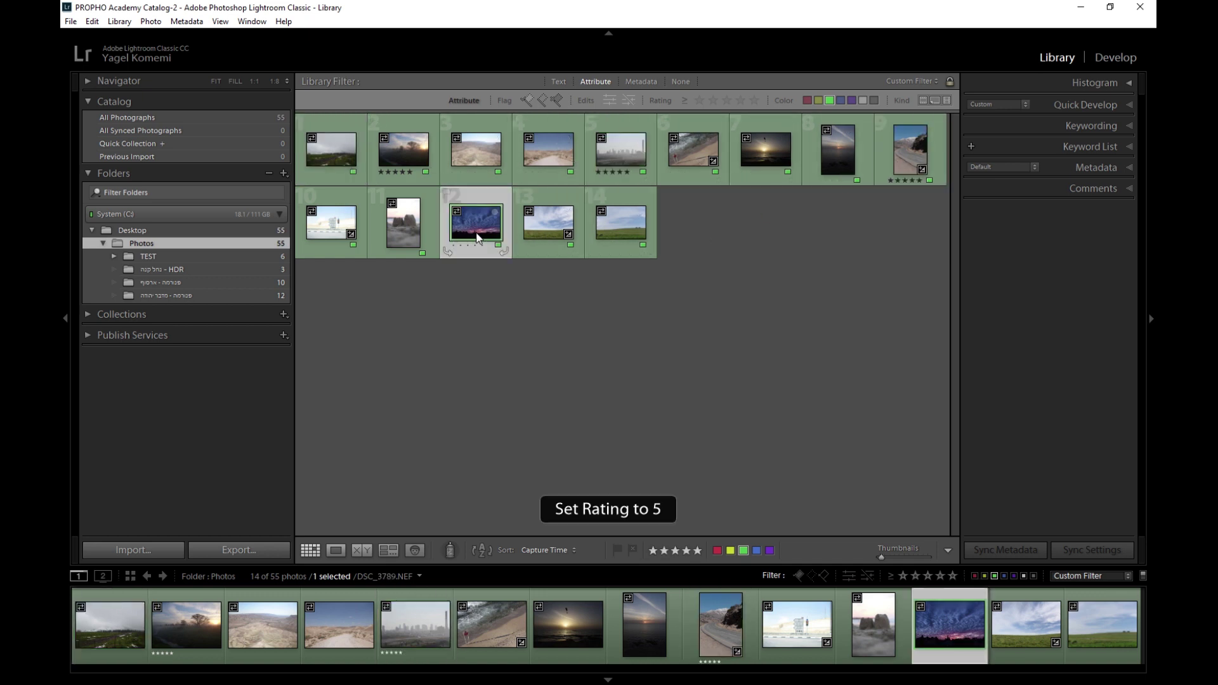
{"action": "key", "text": "5"}
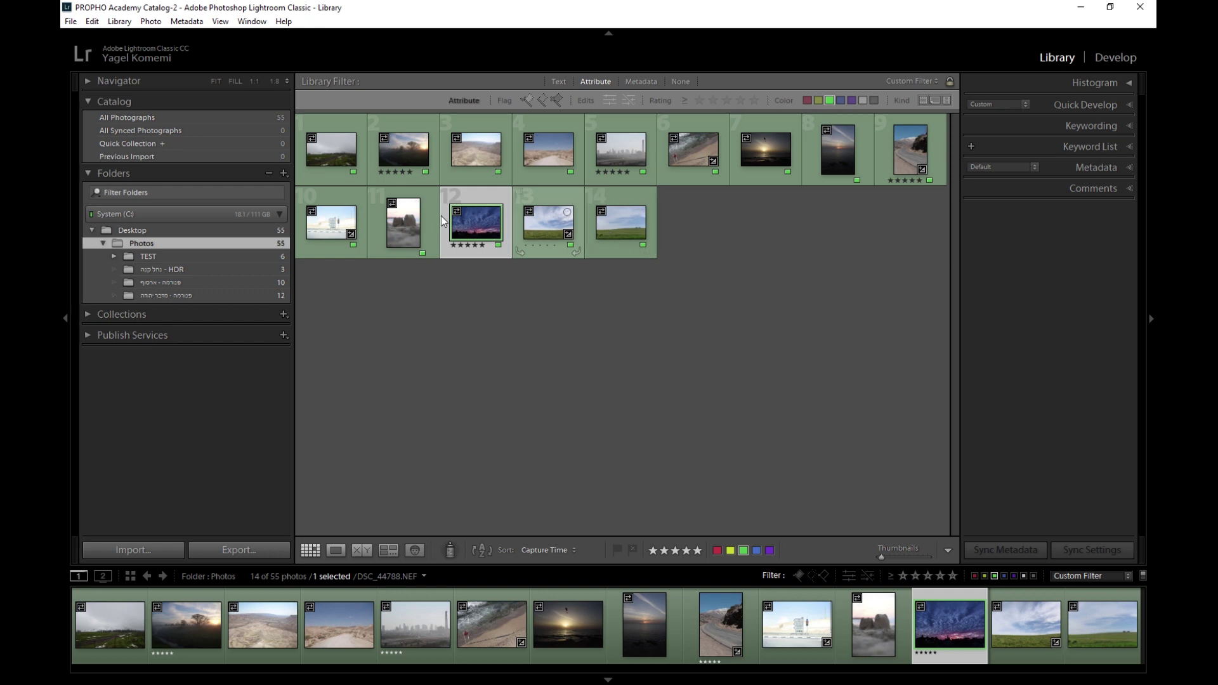
{"action": "left_click", "coordinate": [603, 223]}
{"action": "key", "text": "5"}
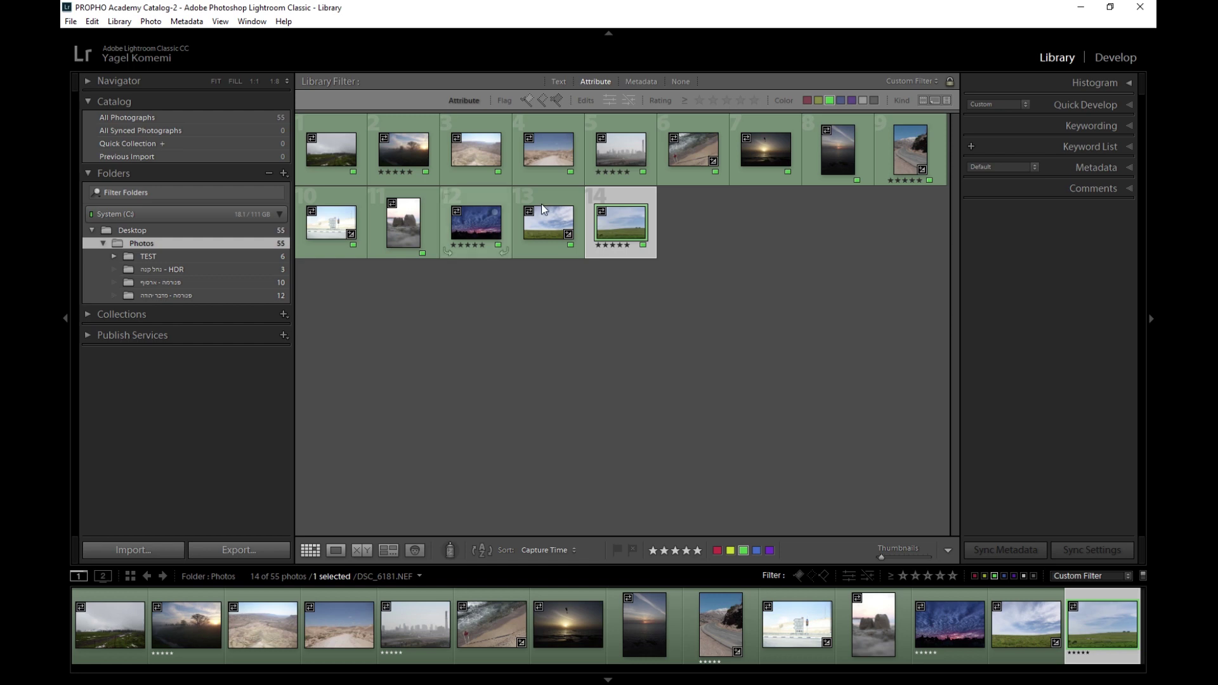
{"action": "left_click", "coordinate": [754, 101]}
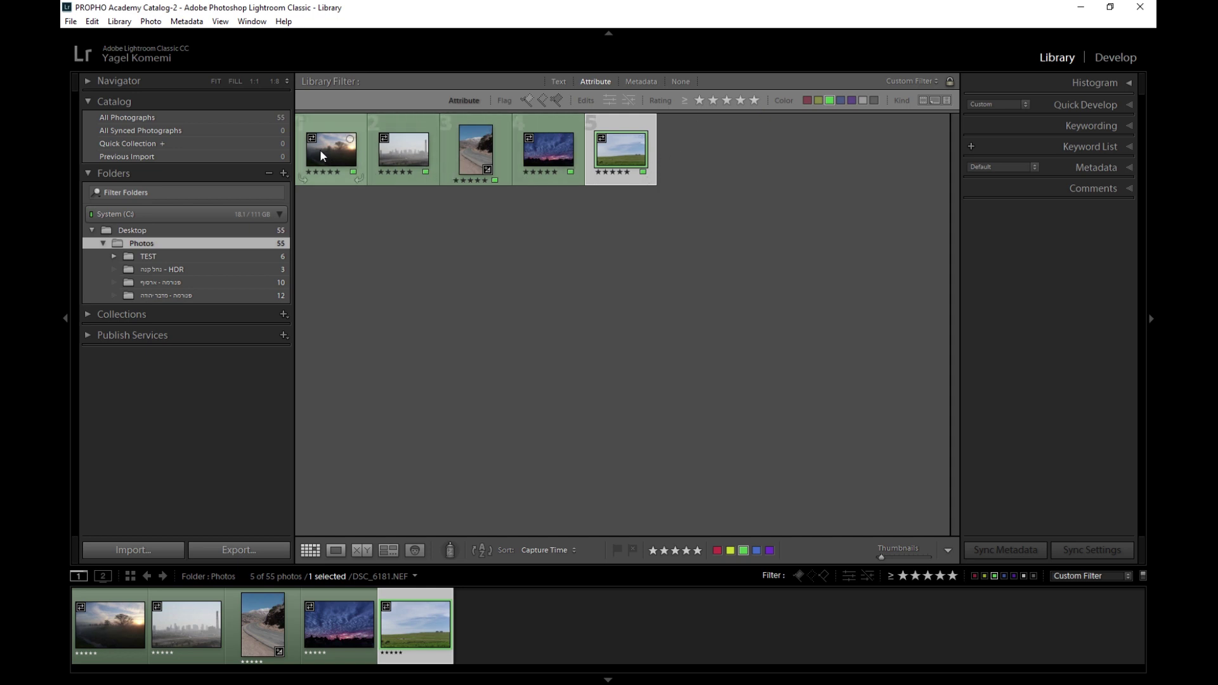
Flag the fourth and first five-star photos as picks and filter to flagged photos.
{"action": "left_click", "coordinate": [545, 149]}
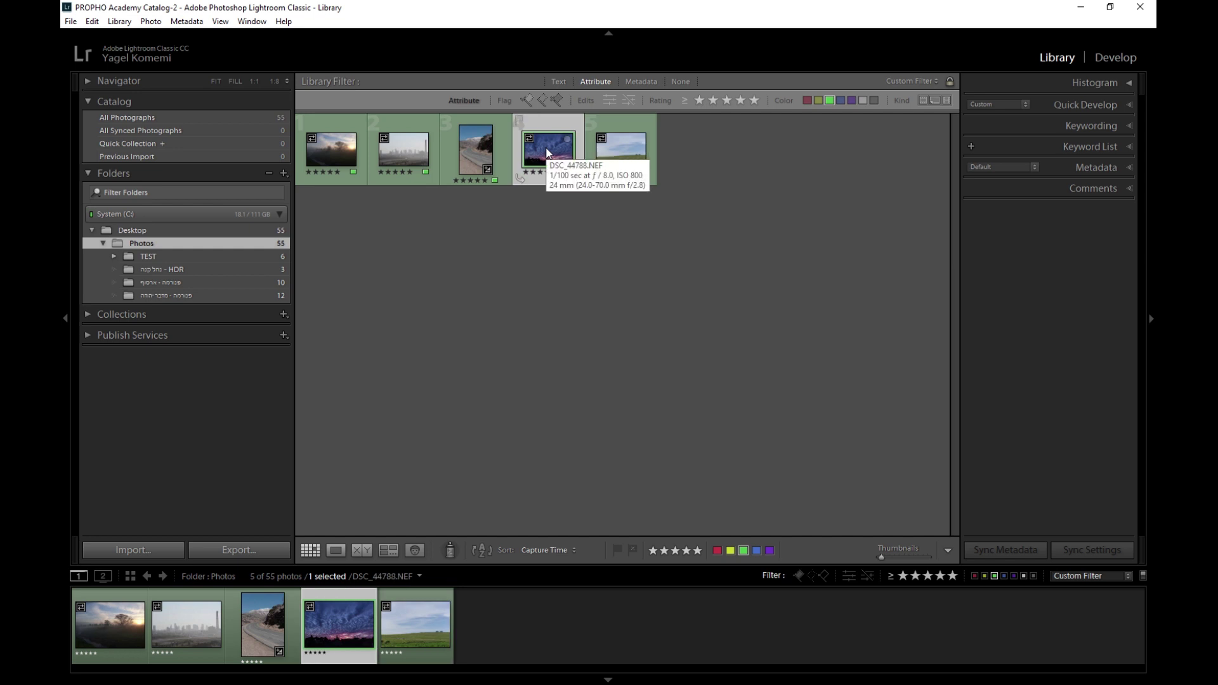
{"action": "key", "text": "p"}
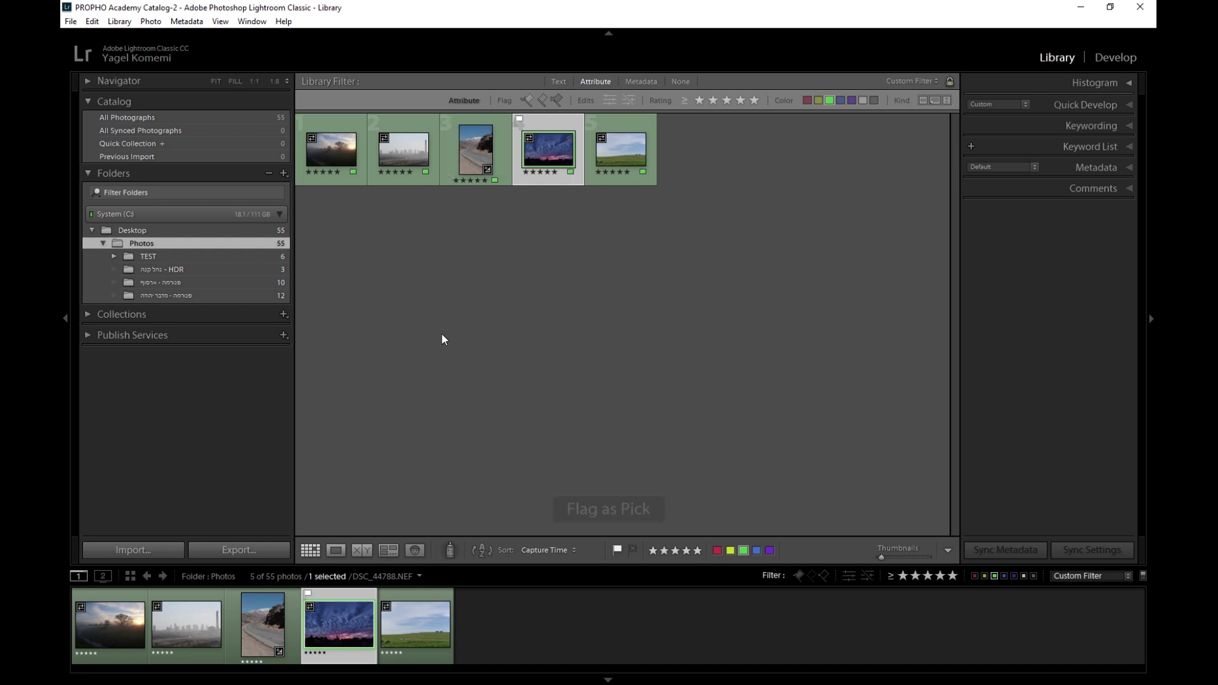
{"action": "left_click", "coordinate": [346, 165]}
{"action": "key", "text": "p"}
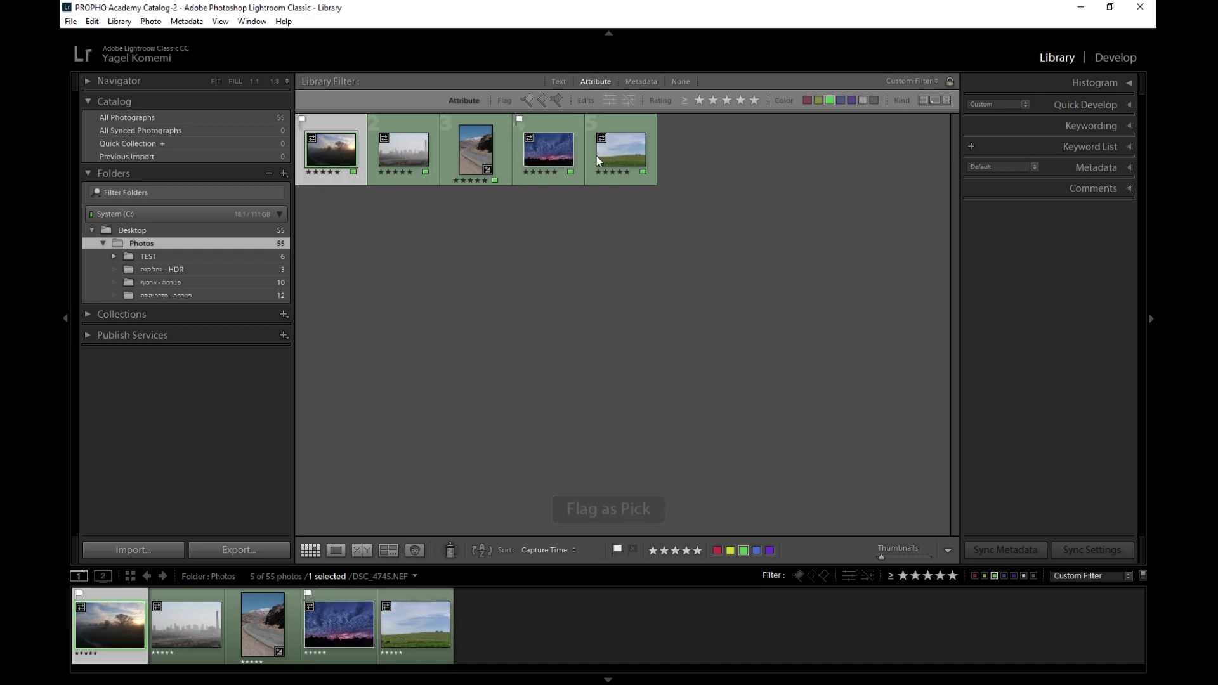
{"action": "left_click", "coordinate": [525, 99]}
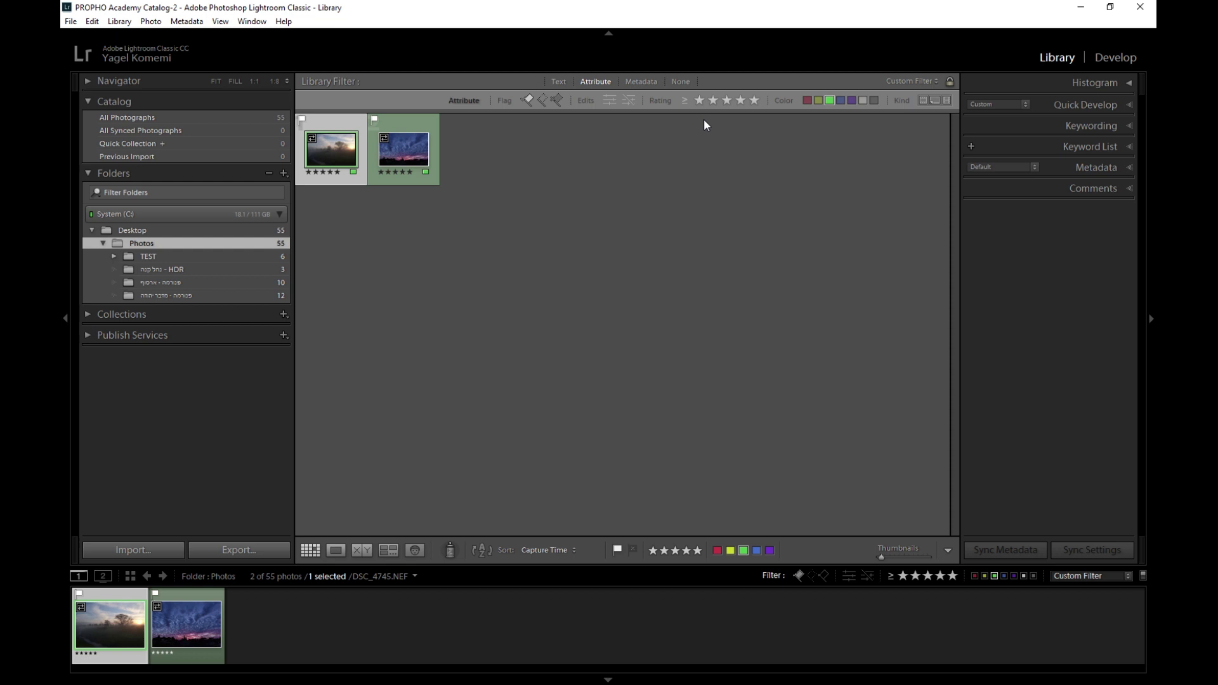
Turn off the flagged, five-star and green-label filters to show all 55 photos.
{"action": "left_click", "coordinate": [527, 101]}
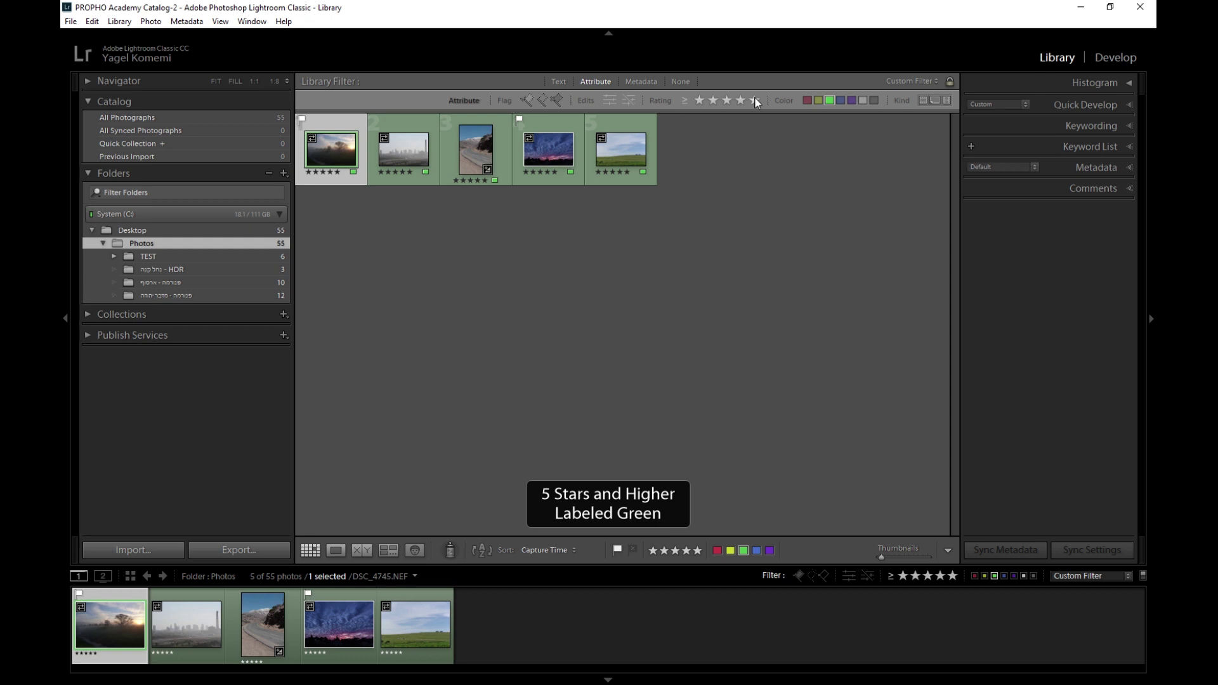
{"action": "left_click", "coordinate": [755, 101]}
{"action": "left_click", "coordinate": [830, 100]}
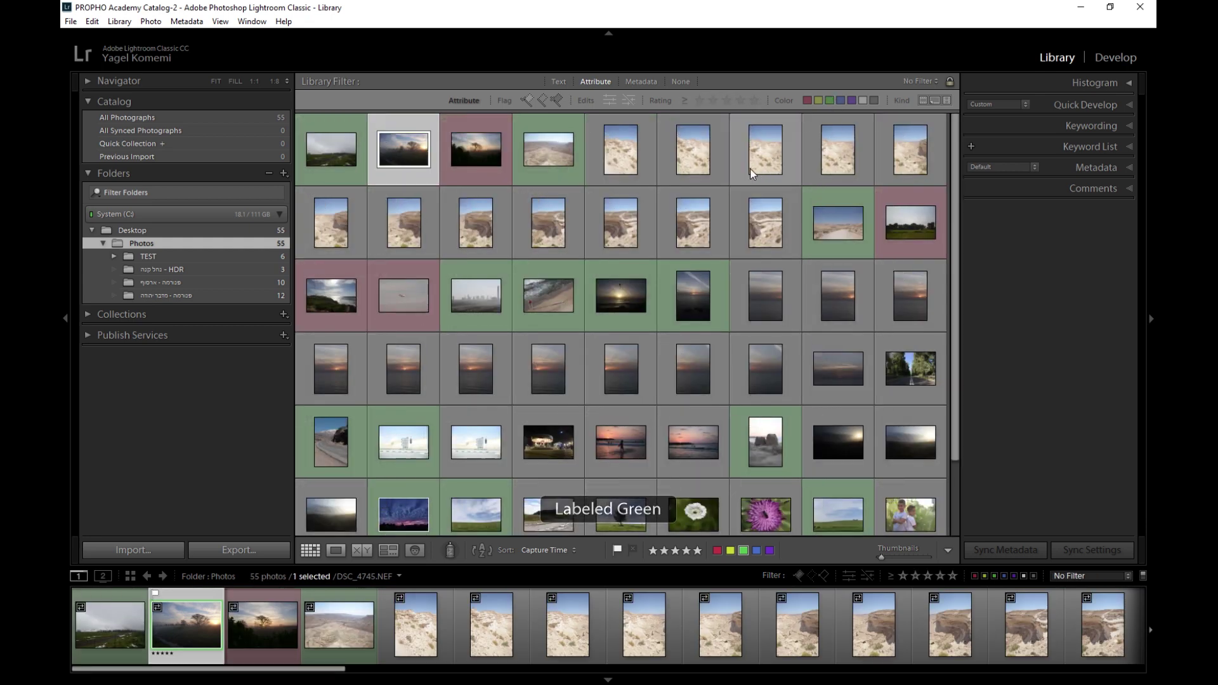
Turn filters off, search the Text filter for '88', then clear it and show Attribute filters.
{"action": "left_click", "coordinate": [680, 82]}
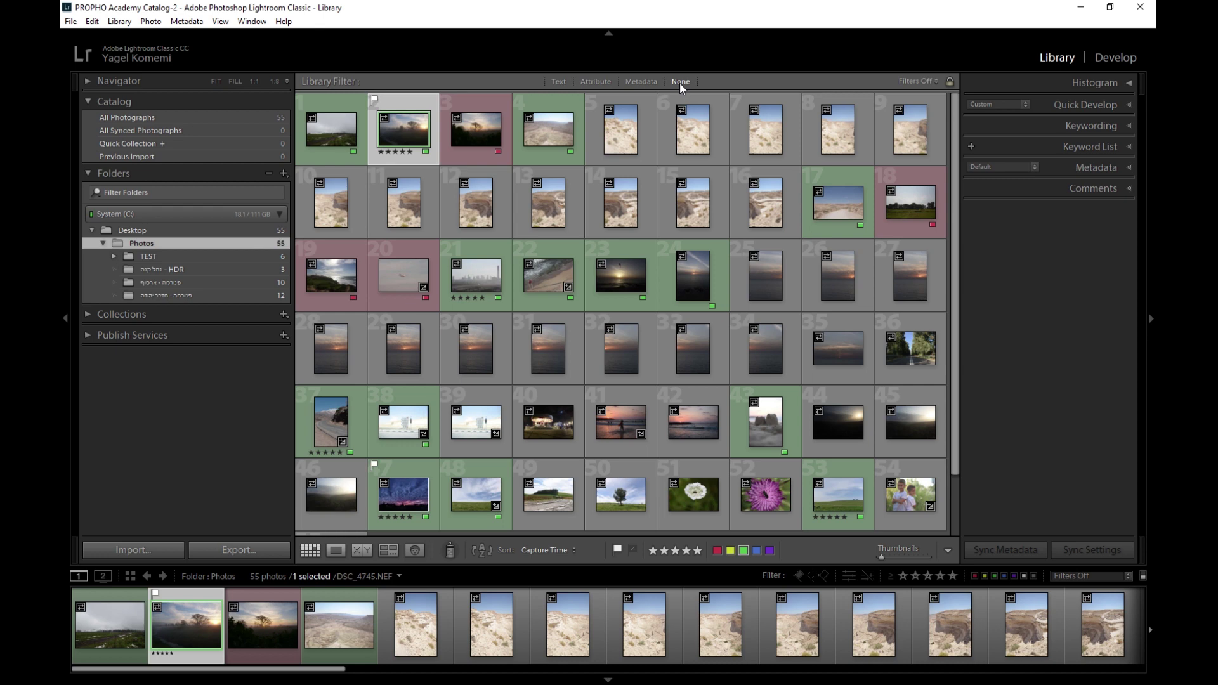
{"action": "key", "text": "ctrl+f"}
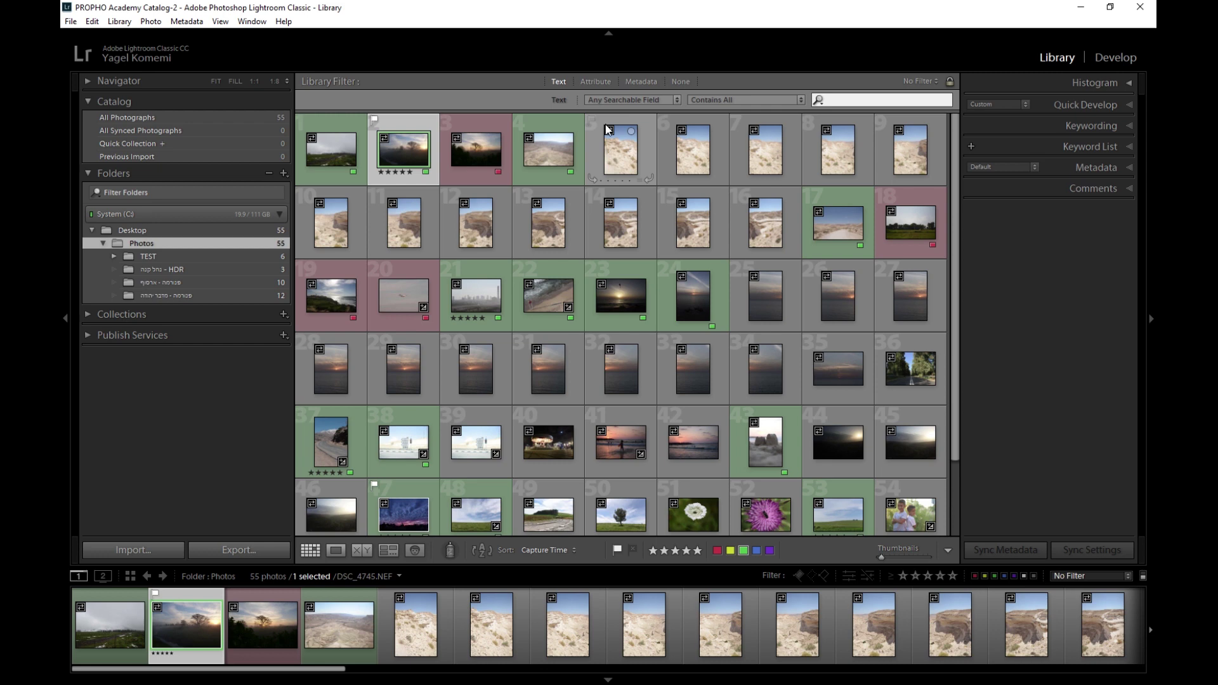
{"action": "left_click", "coordinate": [558, 83]}
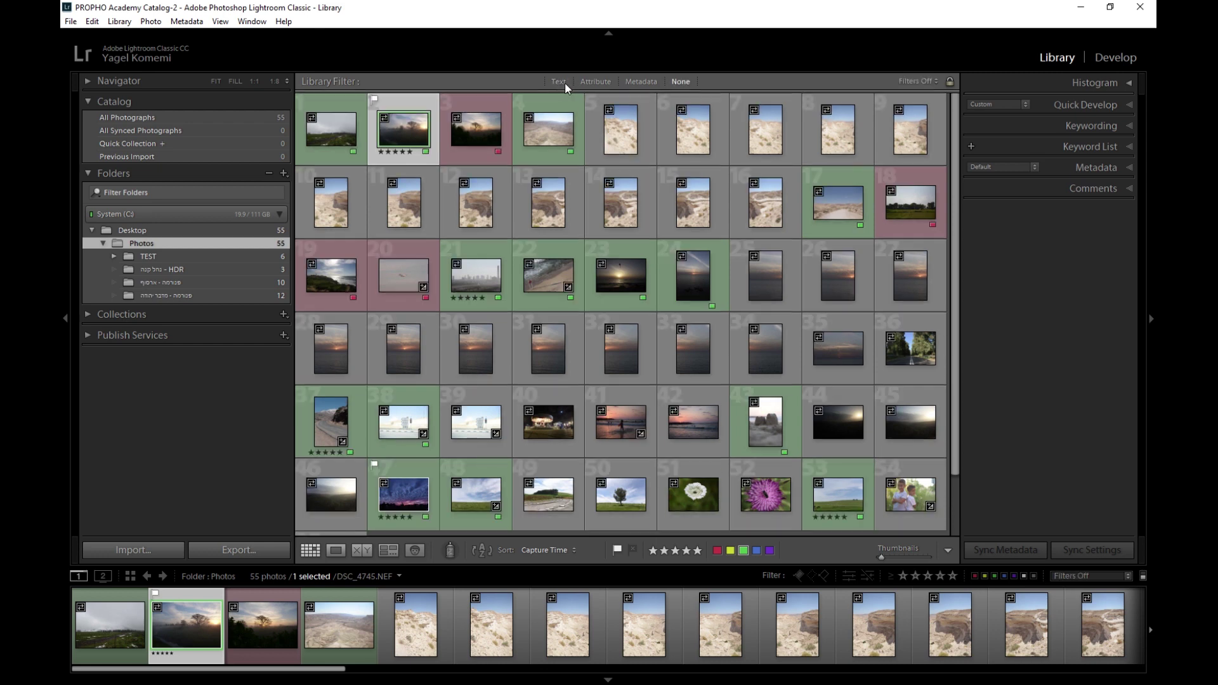
{"action": "left_click", "coordinate": [559, 83]}
{"action": "left_click", "coordinate": [844, 99]}
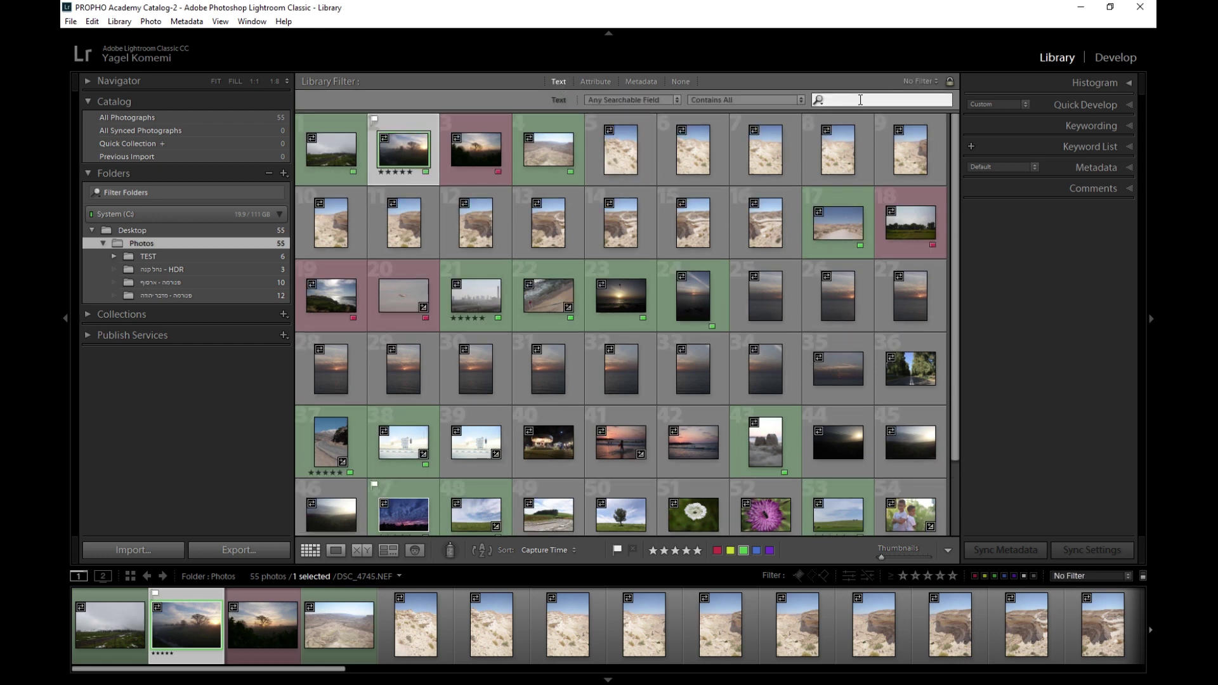
{"action": "type", "text": "88"}
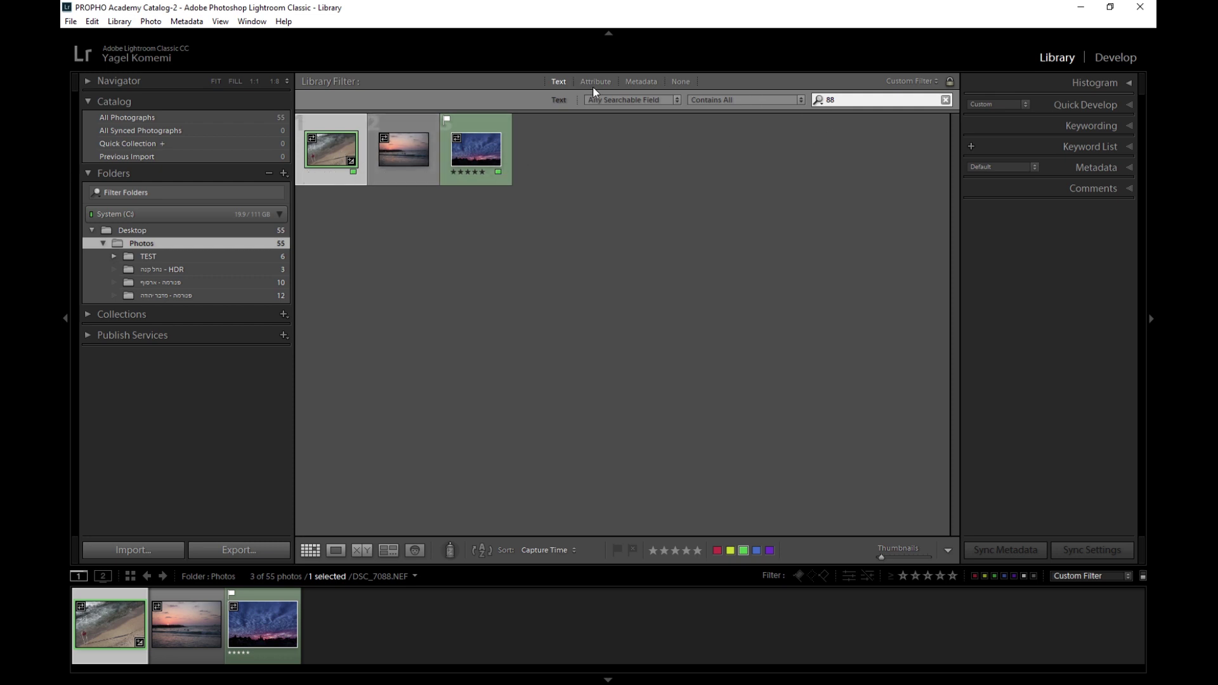
{"action": "left_click", "coordinate": [880, 102]}
{"action": "key", "text": "BackSpace"}
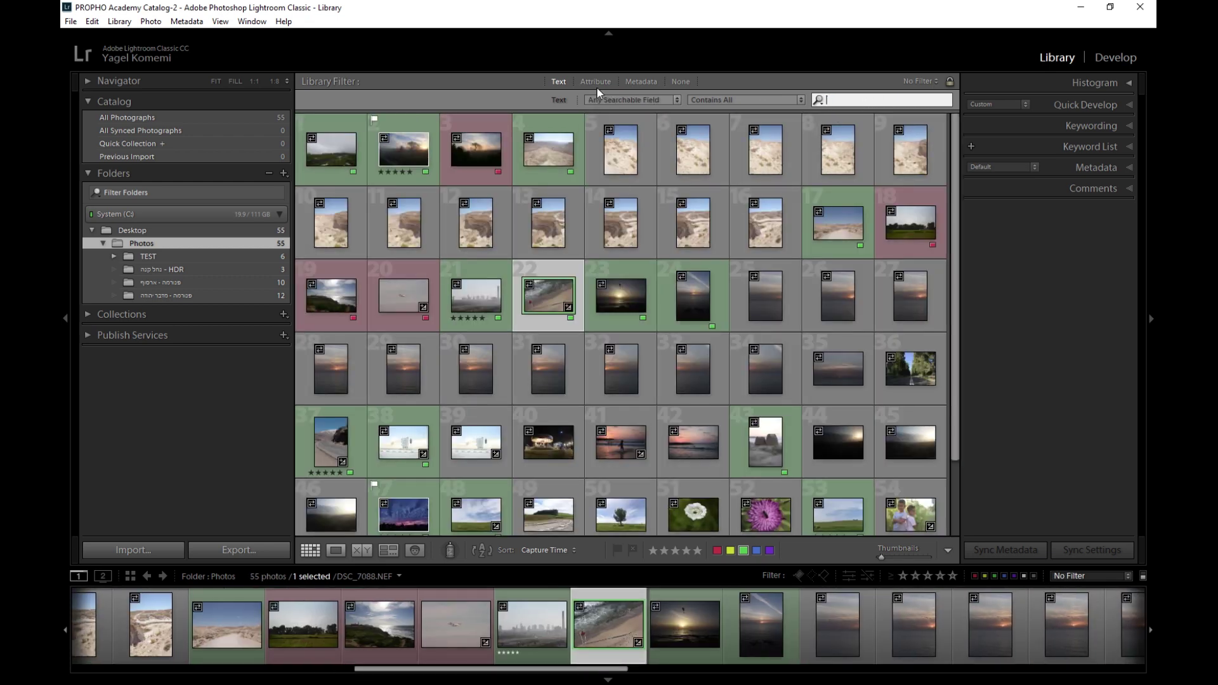
{"action": "left_click", "coordinate": [596, 82]}
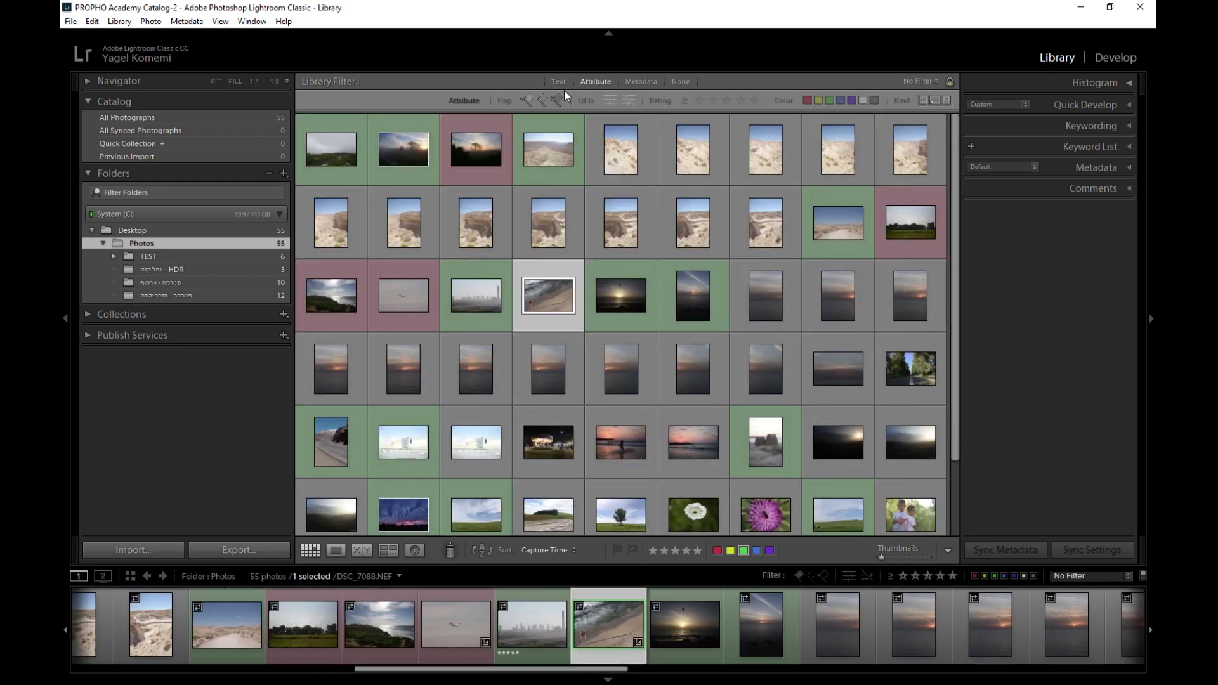
{"action": "left_click", "coordinate": [608, 100]}
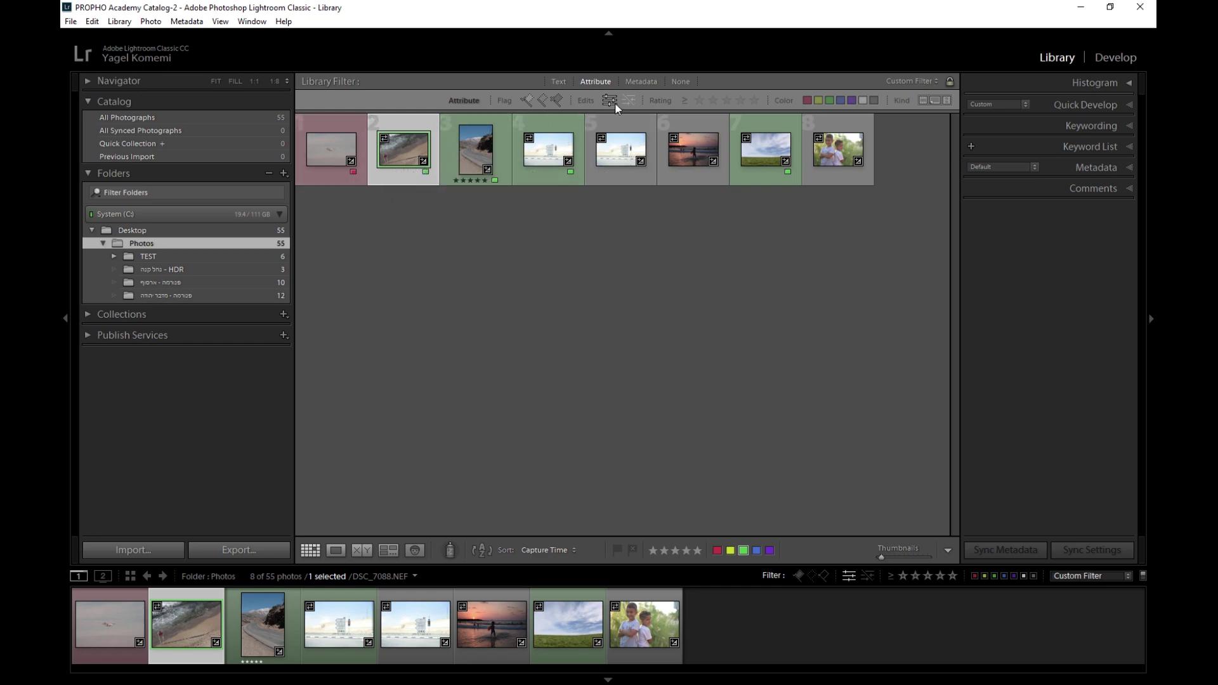
{"action": "left_click", "coordinate": [611, 101]}
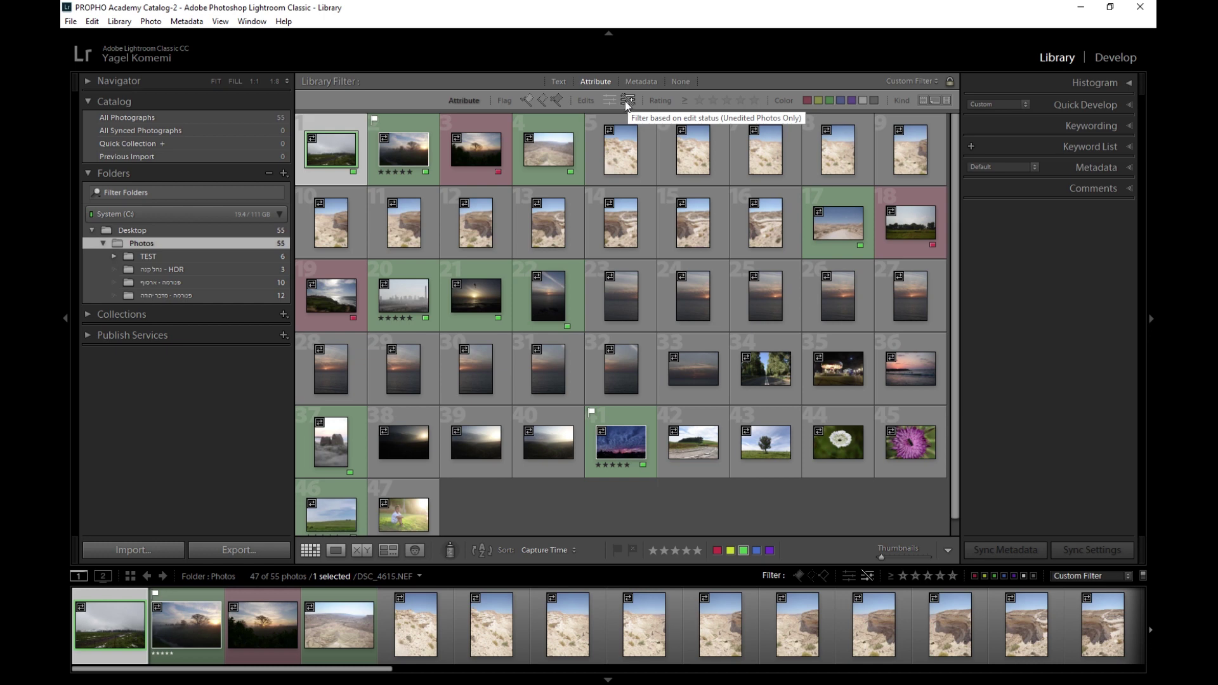
{"action": "left_click", "coordinate": [623, 102]}
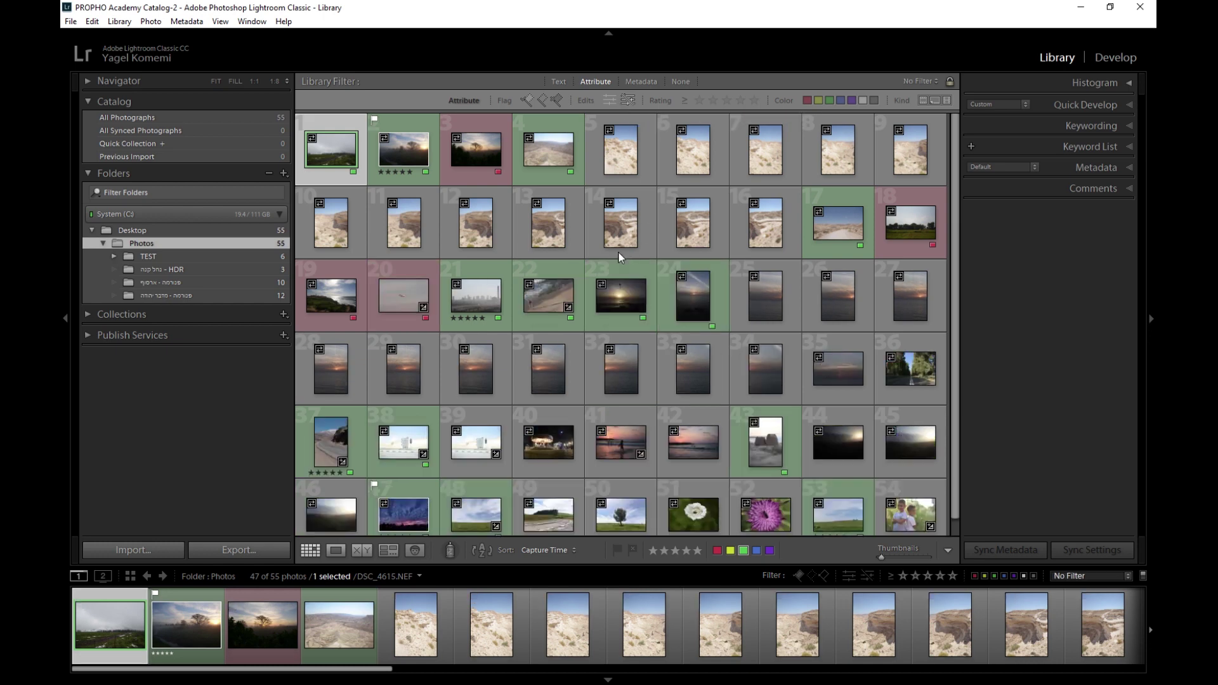
Show the Metadata filter columns, keep ISO Speed unchanged, and filter to NIKON D7000 photos.
{"action": "left_click", "coordinate": [640, 82]}
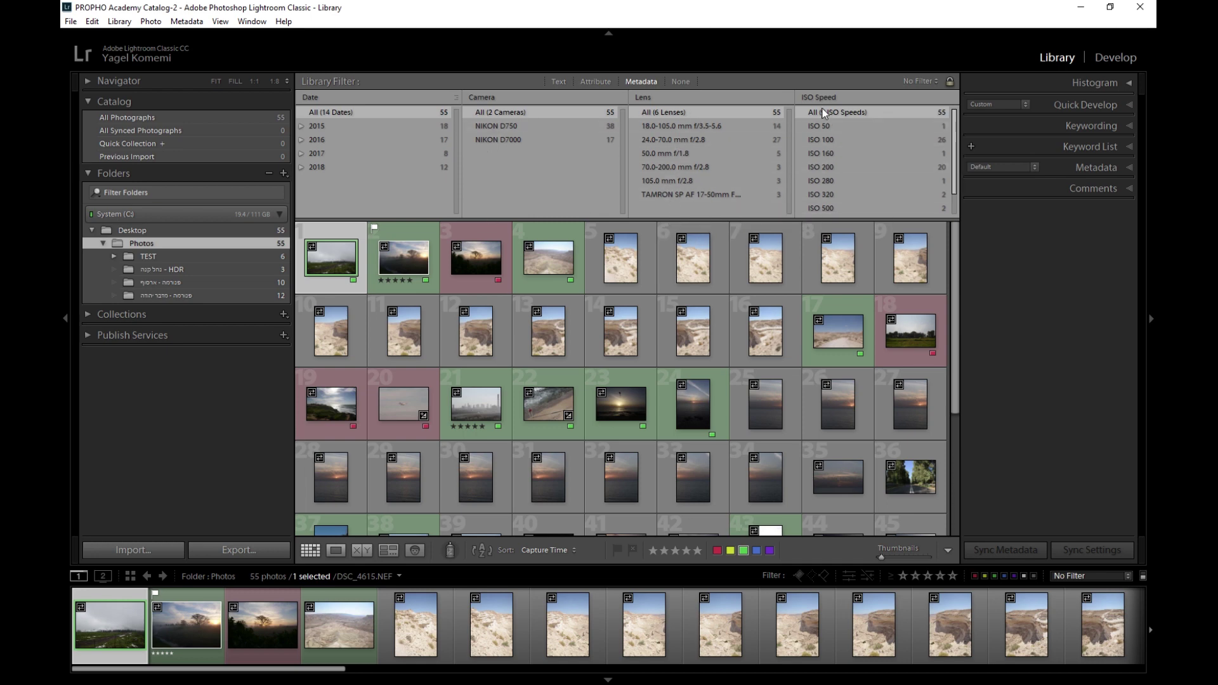
{"action": "left_click", "coordinate": [839, 97]}
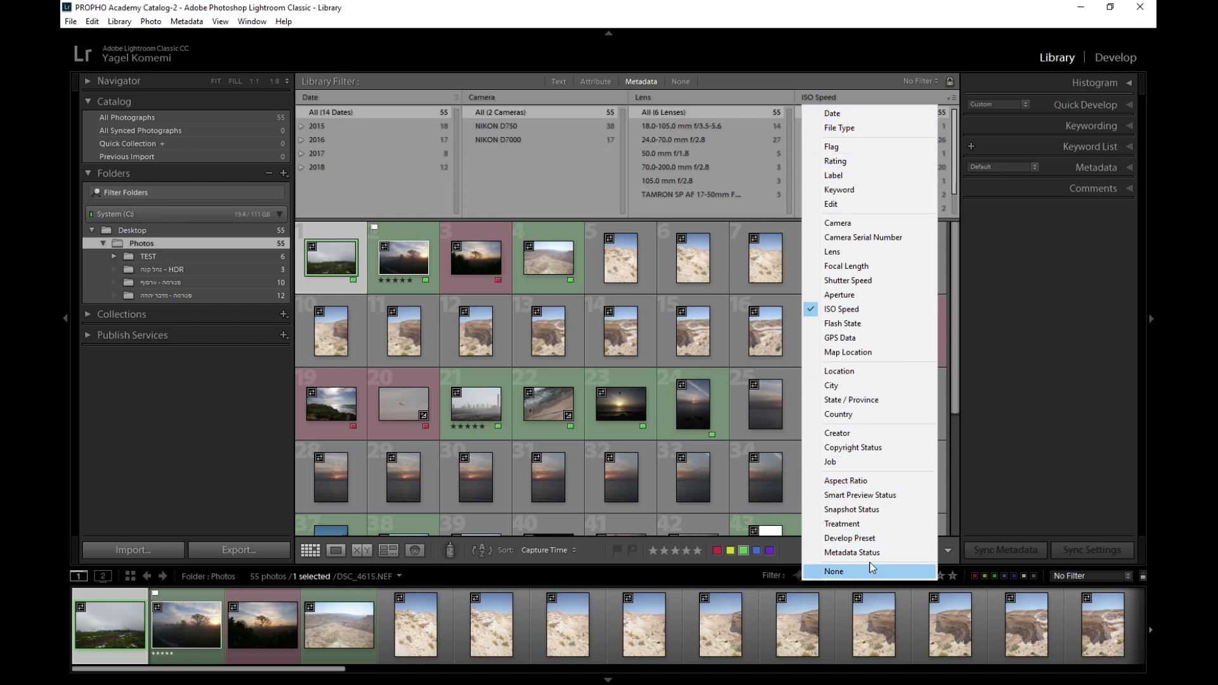
{"action": "left_click", "coordinate": [842, 92]}
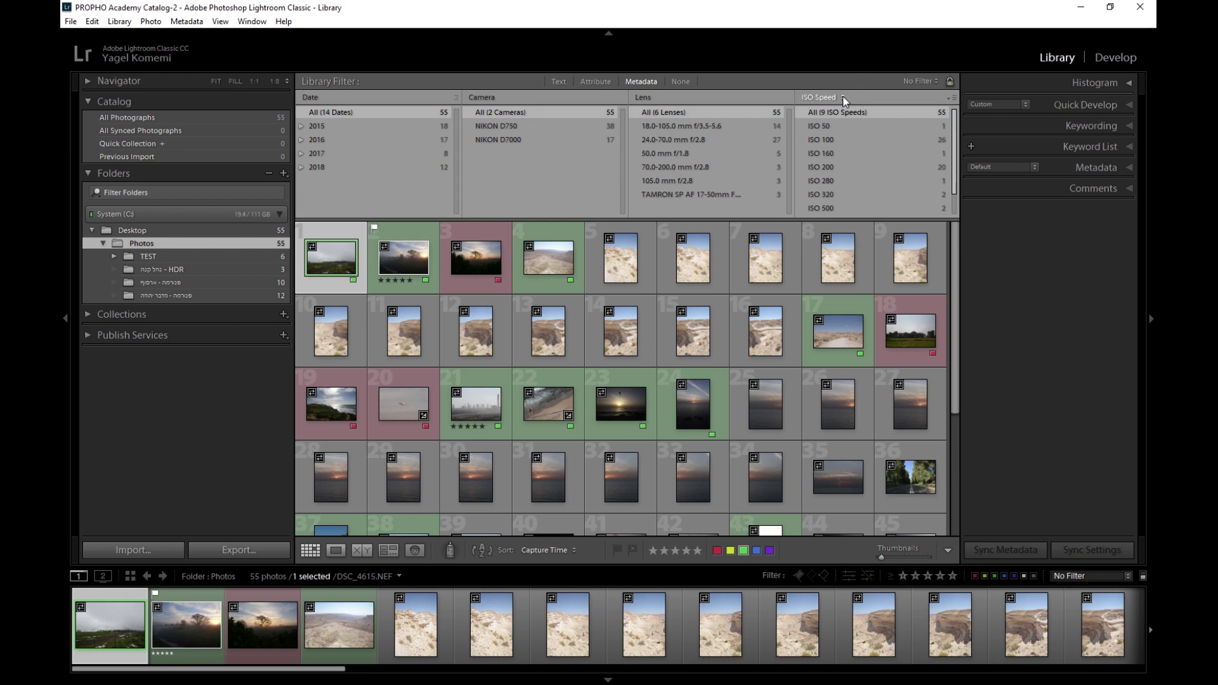
{"action": "left_click", "coordinate": [843, 99]}
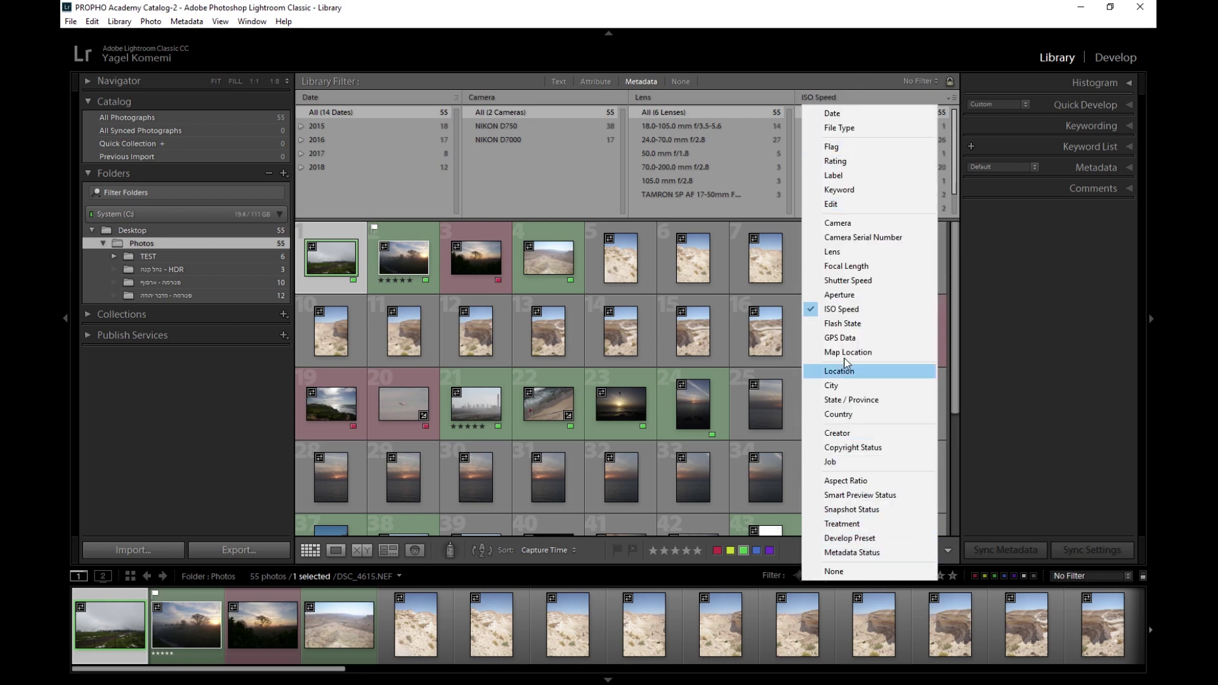
{"action": "left_click", "coordinate": [759, 79]}
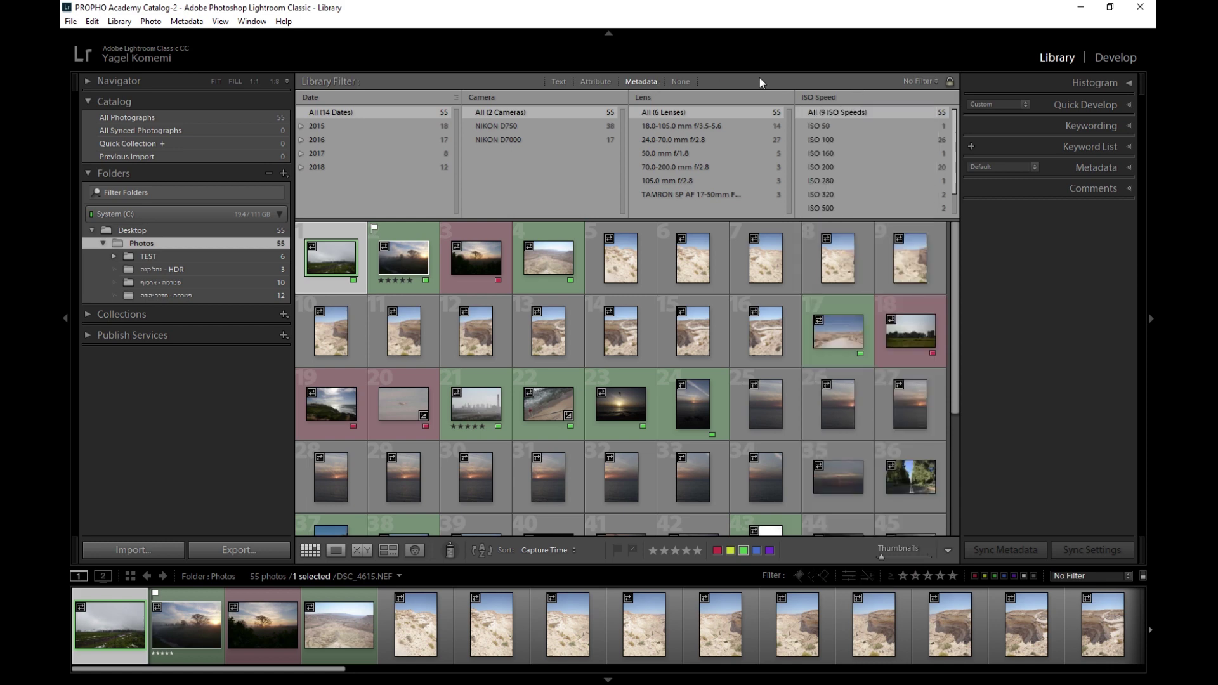
{"action": "left_click", "coordinate": [512, 139]}
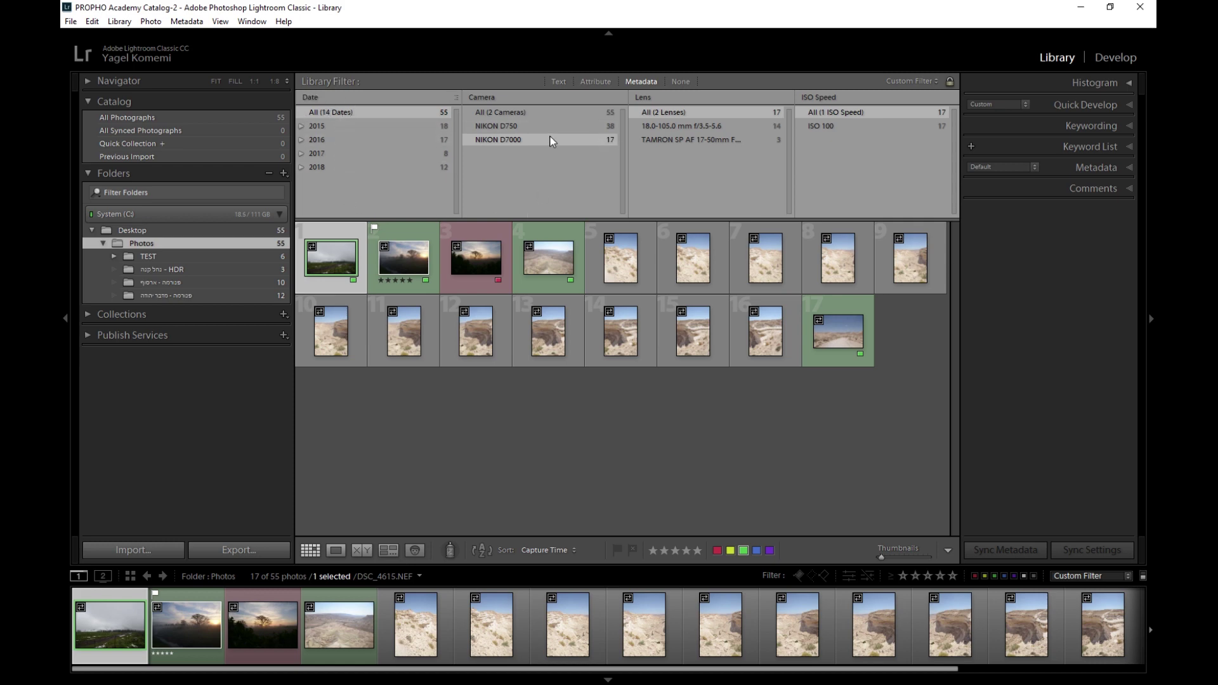
Narrow the grid to 2018 photos, reset to all dates, then reselect NIKON D7000.
{"action": "left_click", "coordinate": [323, 167]}
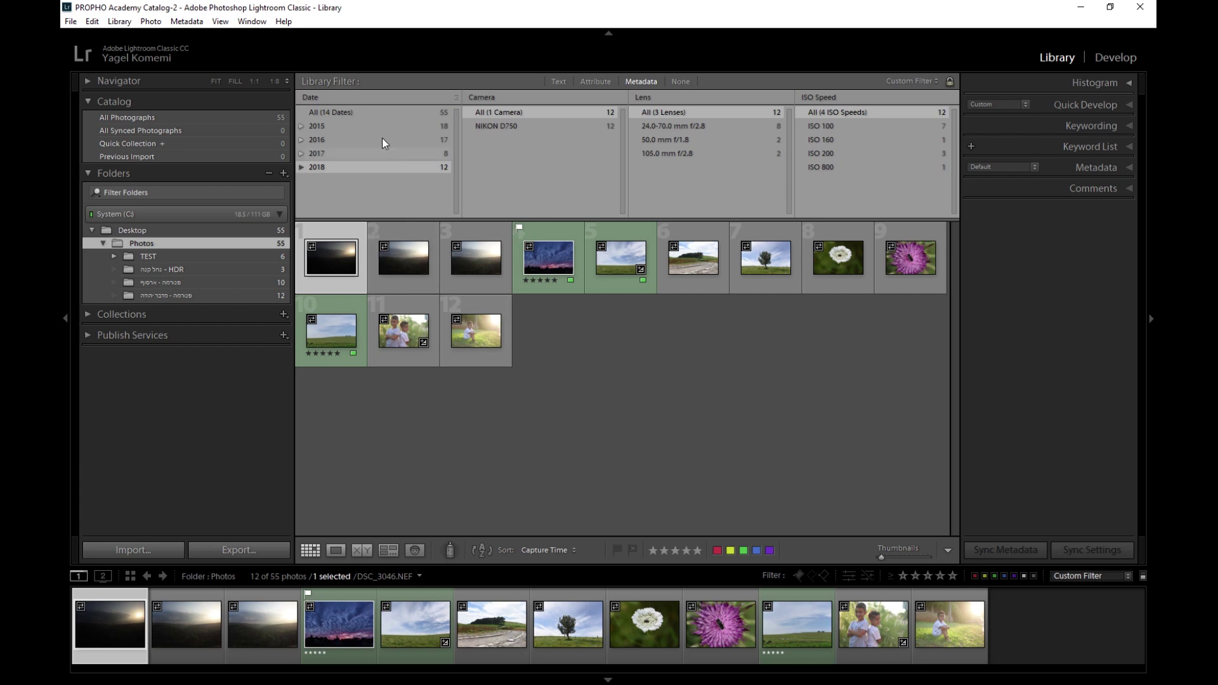
{"action": "left_click", "coordinate": [357, 112]}
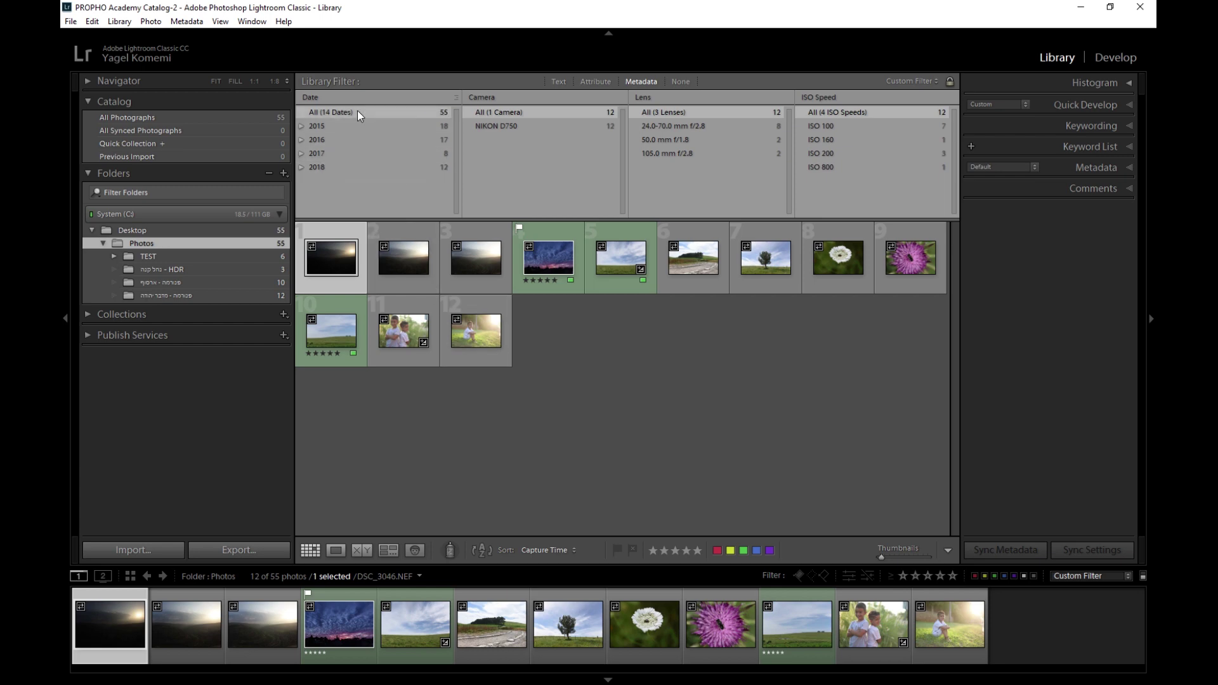
{"action": "left_click", "coordinate": [519, 138]}
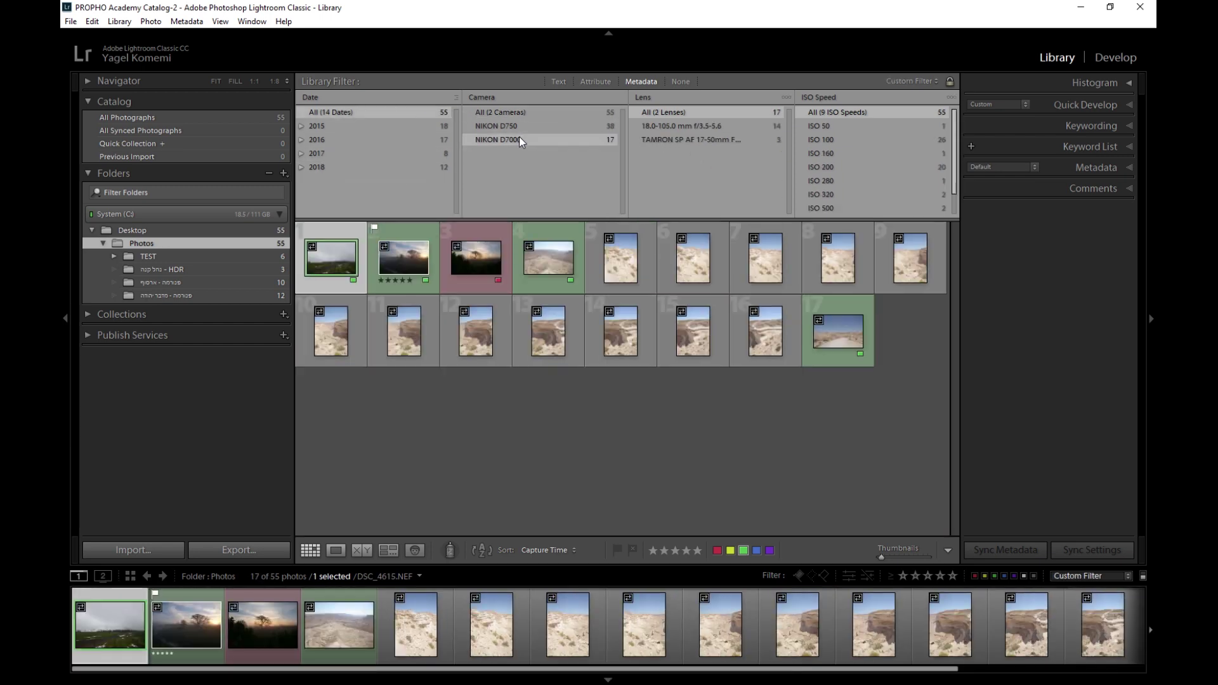
Narrow to the 18.0-105.0 mm lens, reset to All Cameras, then turn all filters off.
{"action": "left_click", "coordinate": [666, 127]}
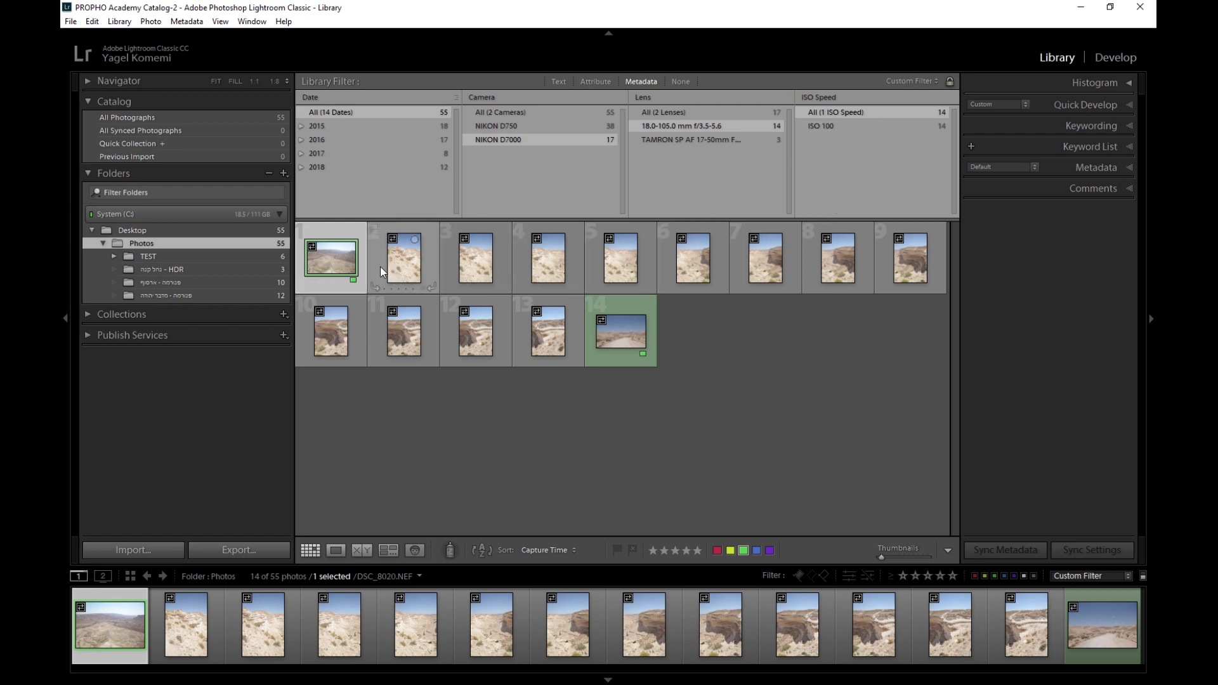
{"action": "mouse_move", "coordinate": [475, 257]}
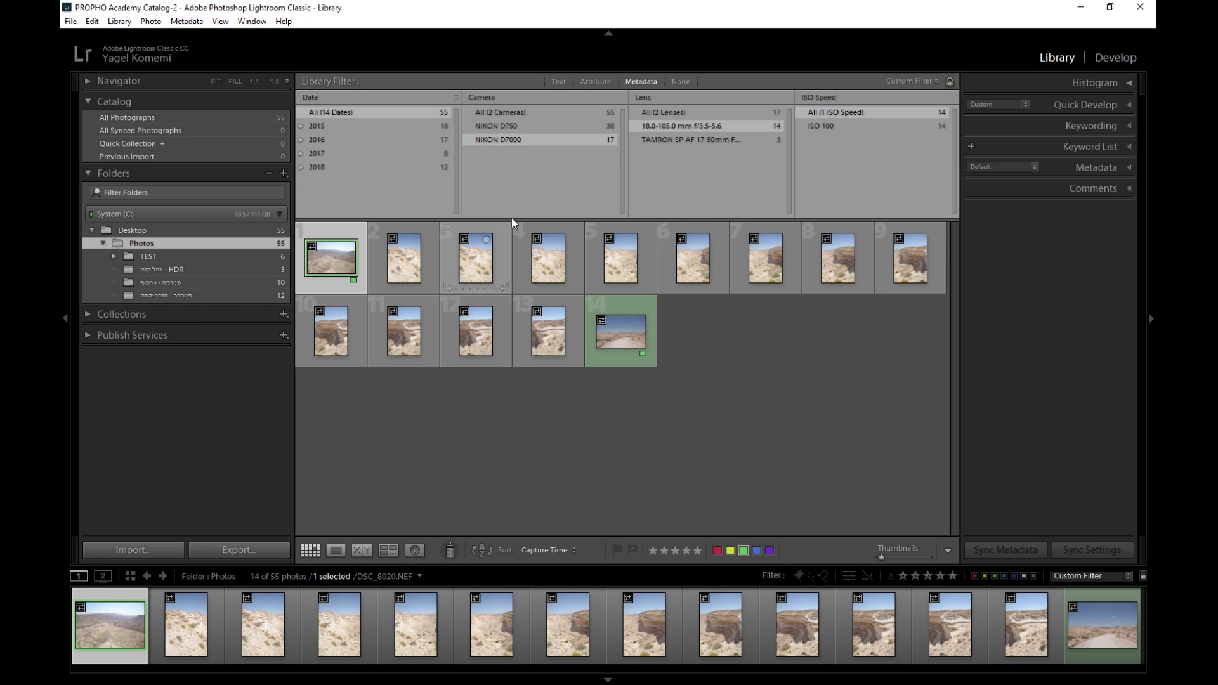
{"action": "left_click", "coordinate": [511, 114]}
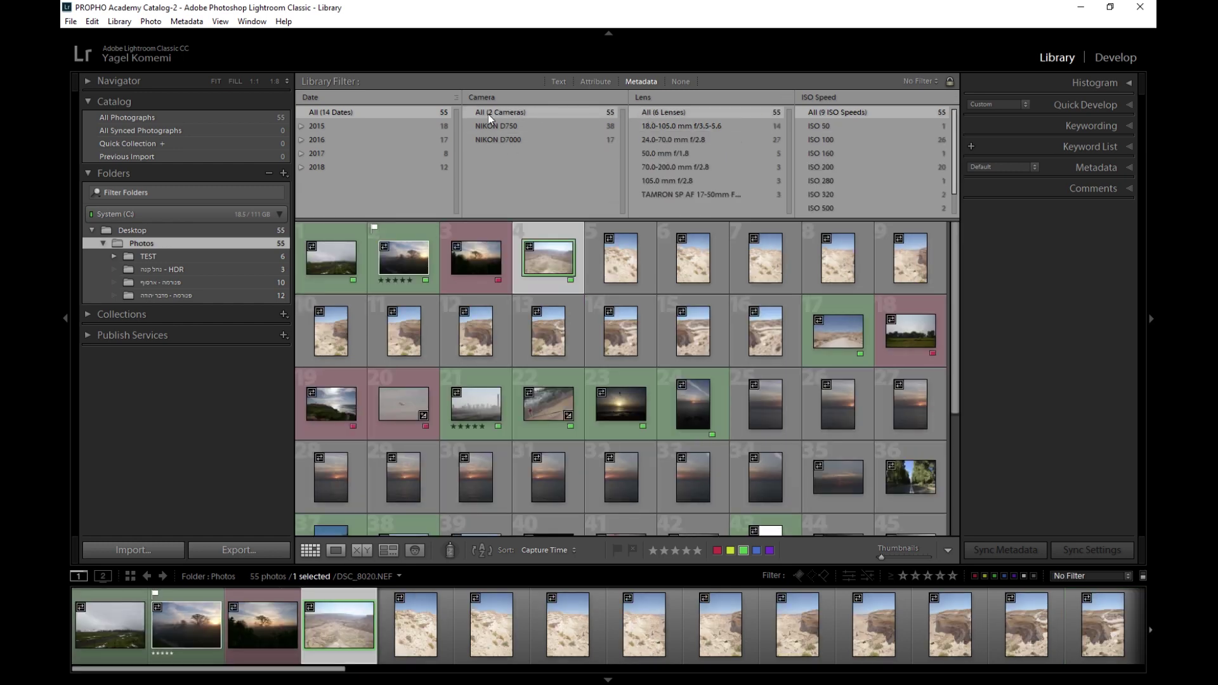
{"action": "left_click", "coordinate": [683, 82]}
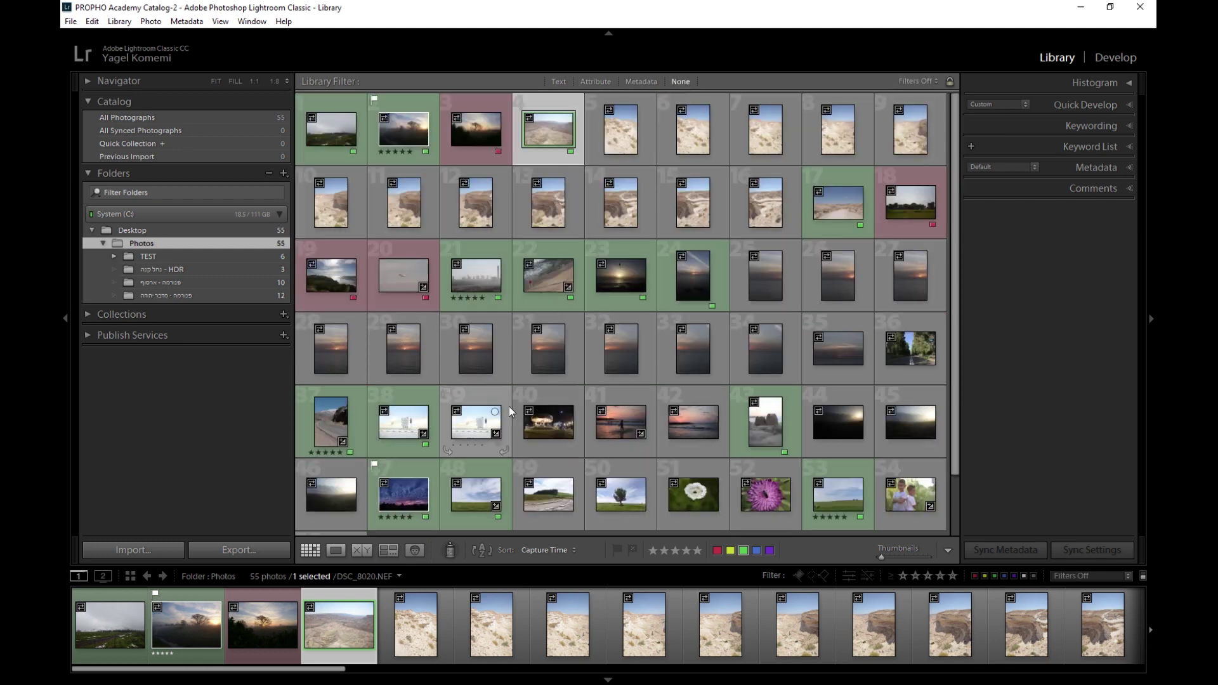